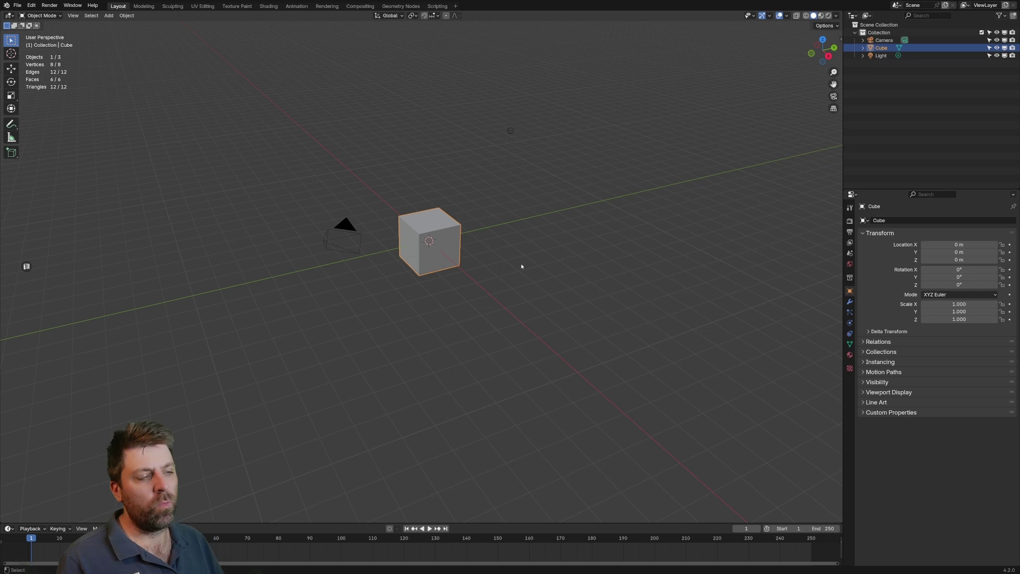
Clear all default objects from the scene and add a metaball capsule at the origin
key("a")
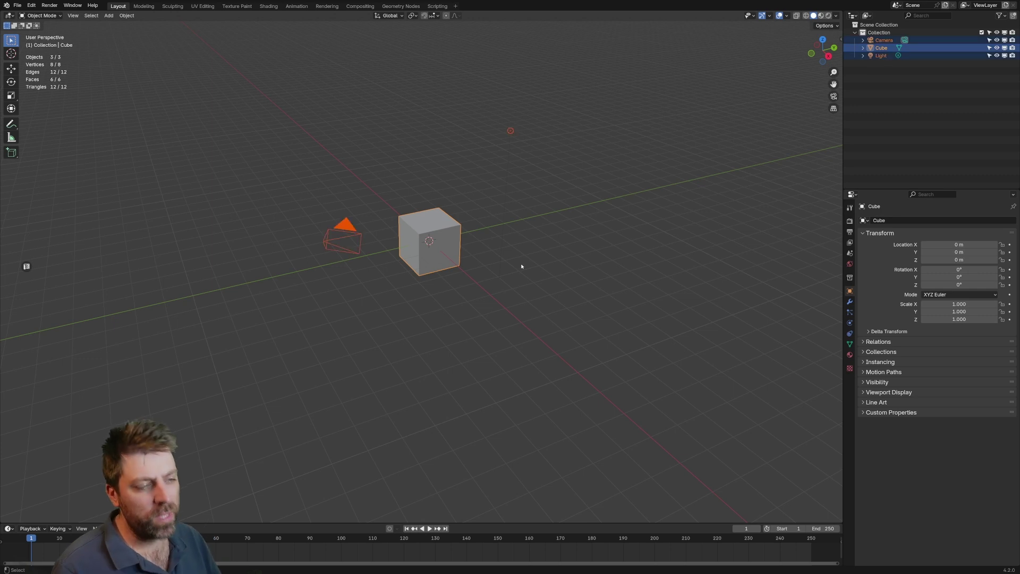
key("Delete")
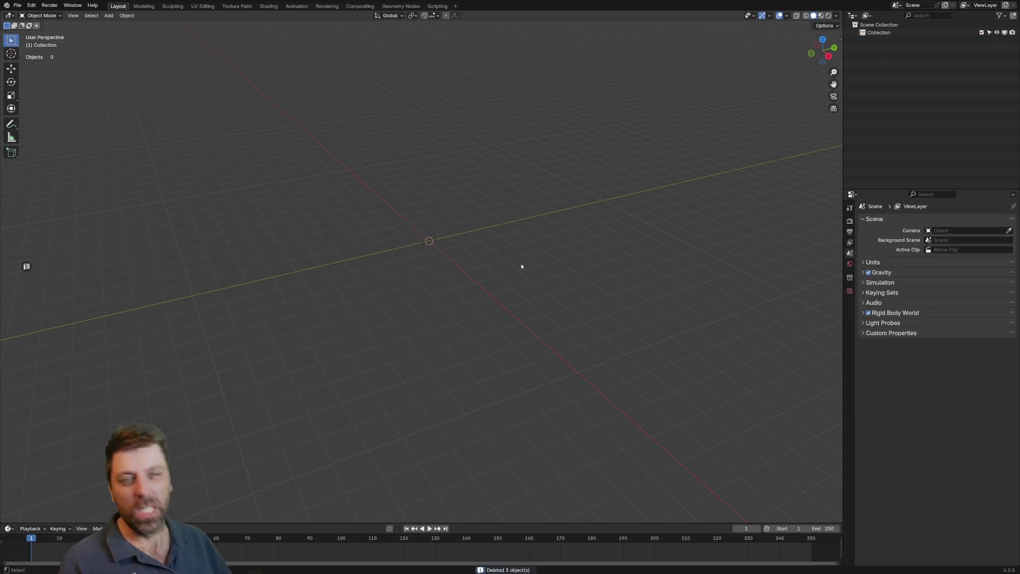
key("shift+a")
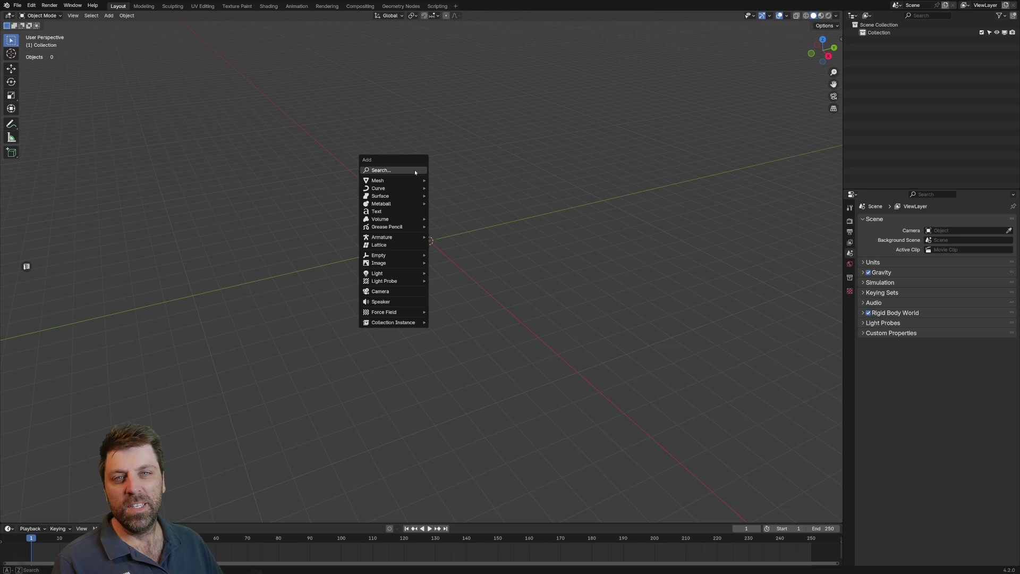
mouse_move(416, 183)
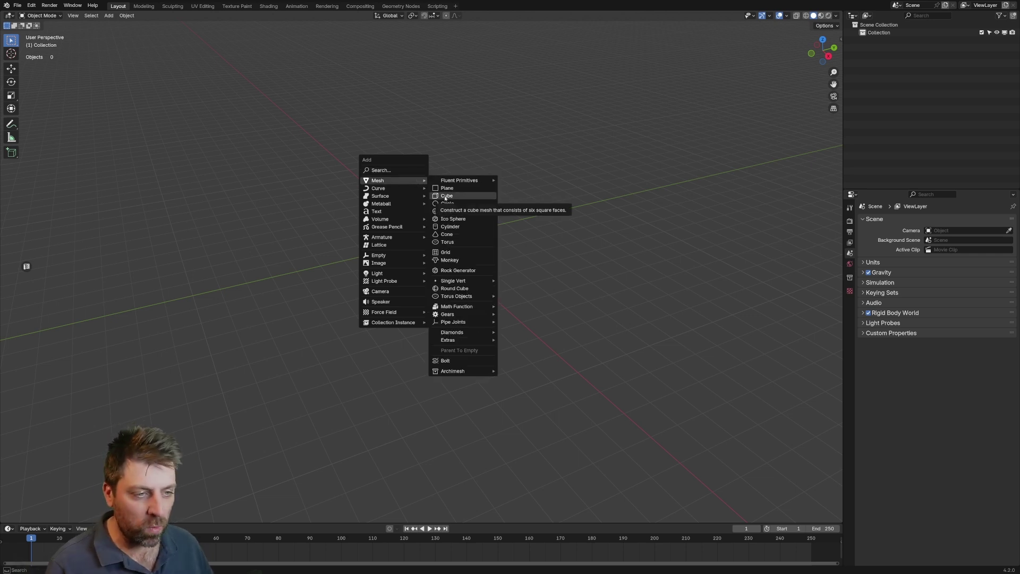
mouse_move(394, 207)
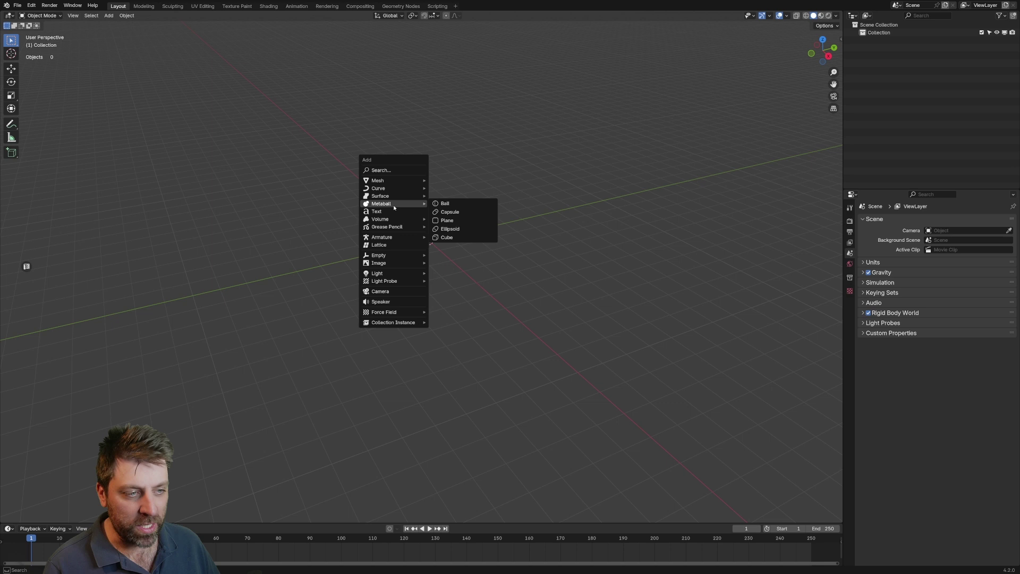
left_click(449, 212)
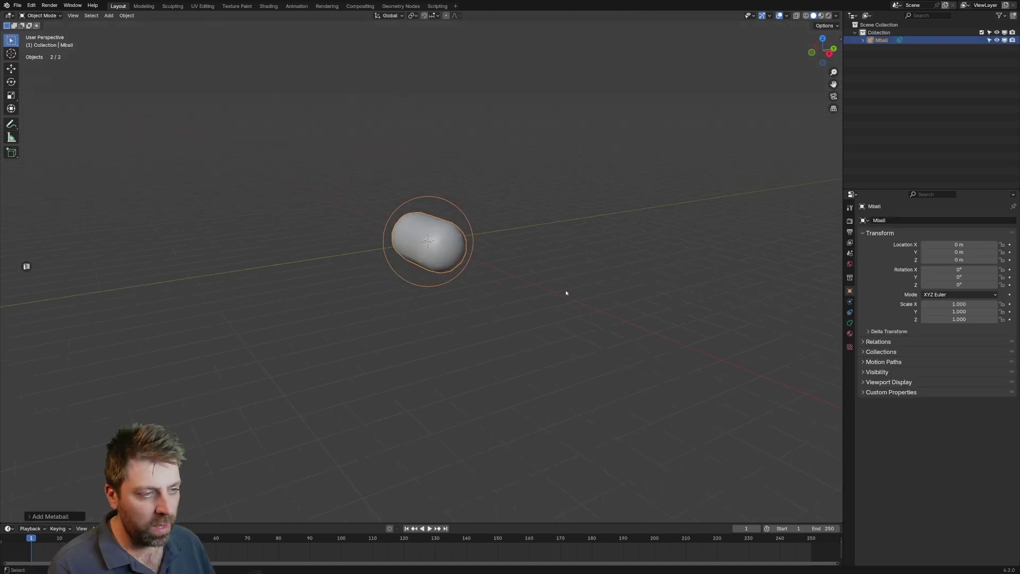
Scale the capsule to about 0.8 in X and Y and flatten it to about 0.46 in Z
key("s")
key("shift+z")
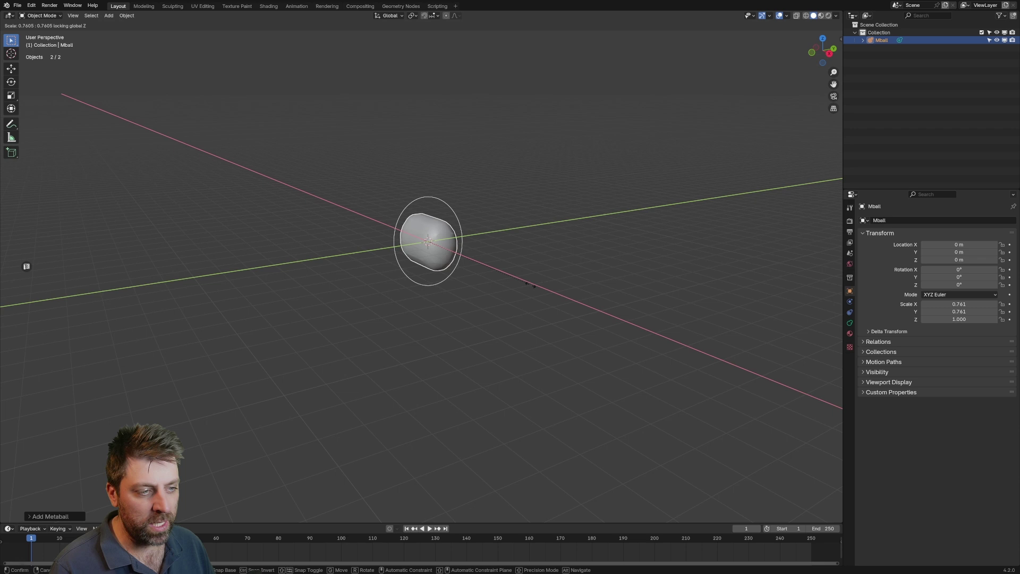
left_click(591, 298)
key("s")
key("z")
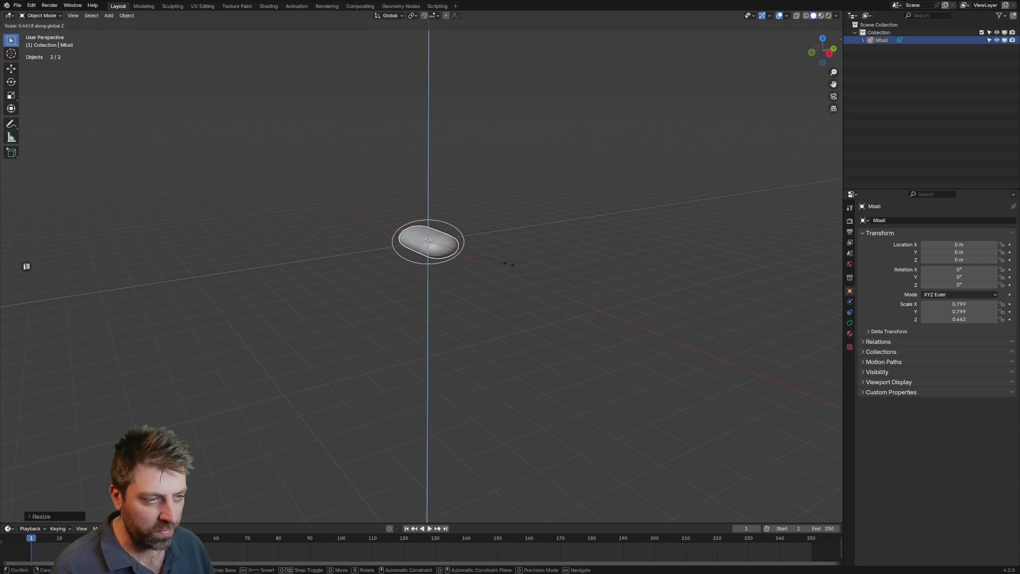
left_click(508, 266)
In top view, duplicate the capsule and rotate the copy about 40° so it merges with the original's +X end
key("KP_7")
key("shift+d")
key("r")
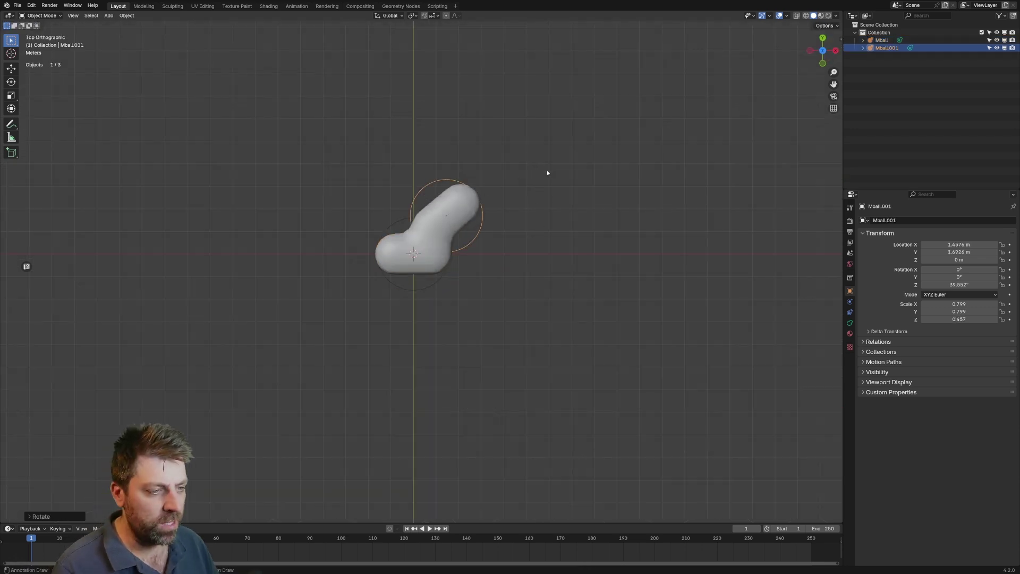
left_click(575, 212)
Duplicate the capsule again, place the copy on the original's +Y side, rotate it parallel to the X axis and enlarge it
key("shift+d")
left_click(518, 180)
key("r")
left_click(512, 276)
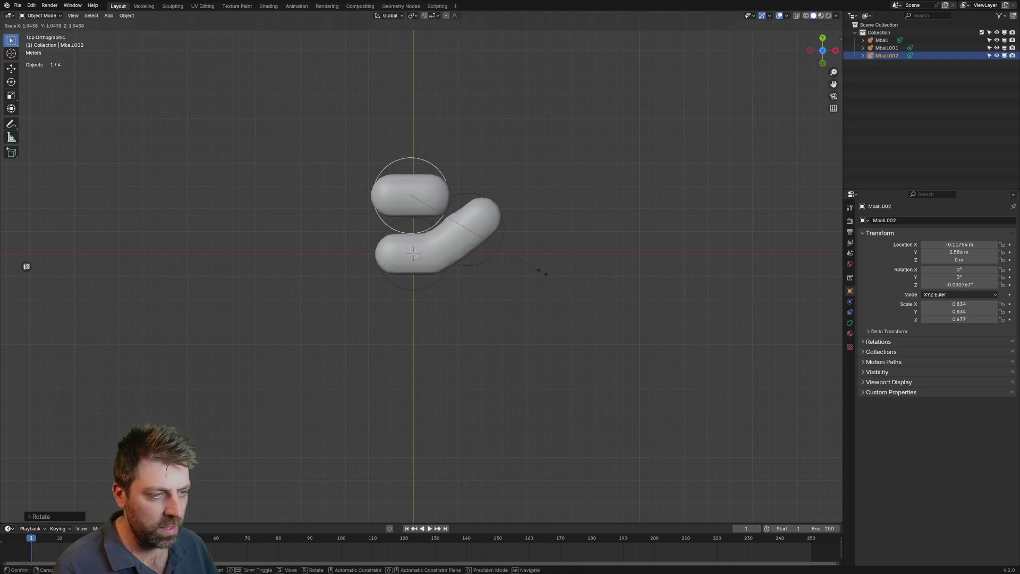
key("s")
left_click(628, 285)
Duplicate the enlarged capsule and place the copy farther along the Y axis to extend the blob
middle_click_drag(628, 285, 474, 200)
key("shift+d")
left_click(565, 191)
Duplicate the last capsule upward, rotate the copy about 43° around Z and scale it to about 1.86 in X and Y
key("shift+d")
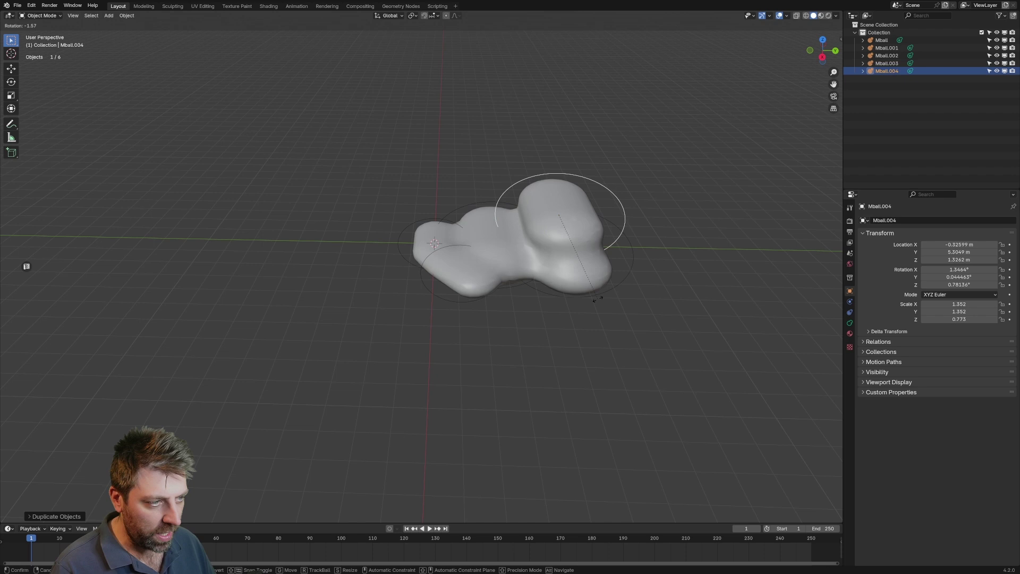
key("z")
left_click(675, 260)
key("r")
left_click(675, 259)
key("s")
left_click(715, 282)
Adjust the large upper capsule's height, tilt it with a free trackball rotation and reposition it over the blob
key("g")
key("z")
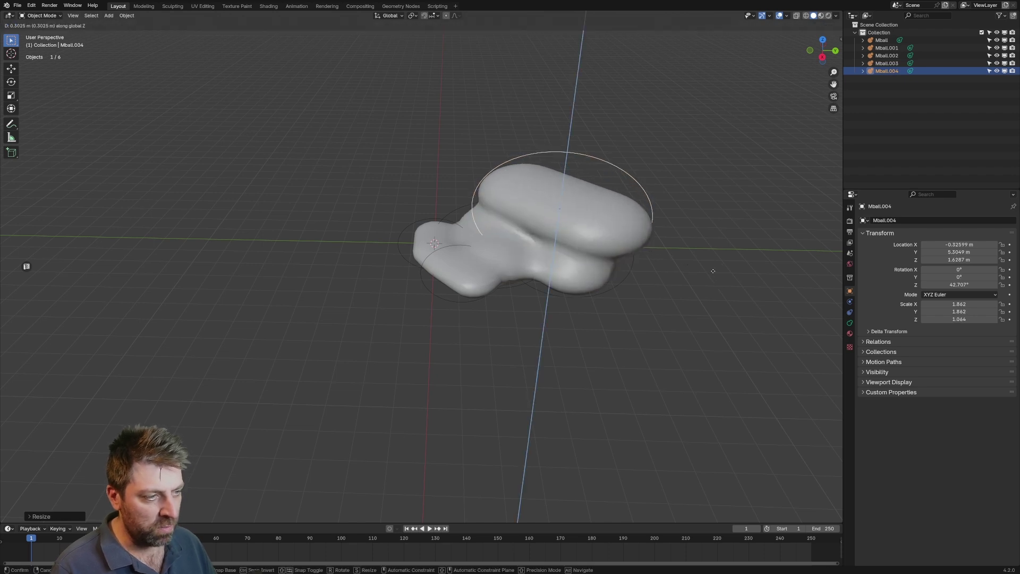
left_click(702, 334)
key("r")
key("r")
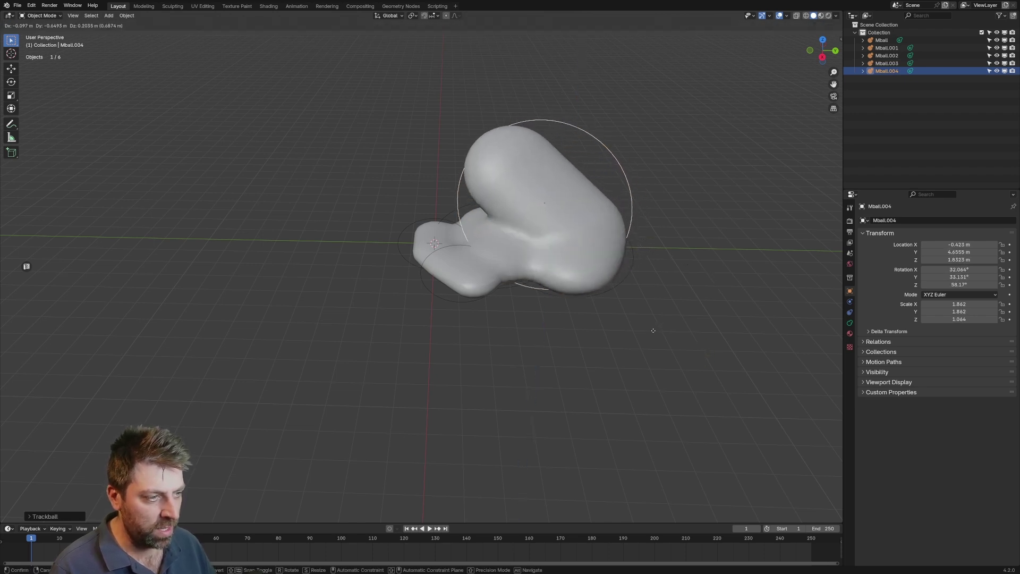
left_click(652, 332)
Add a metaball cube to the merged capsules
middle_click_drag(651, 332, 502, 207)
key("shift+a")
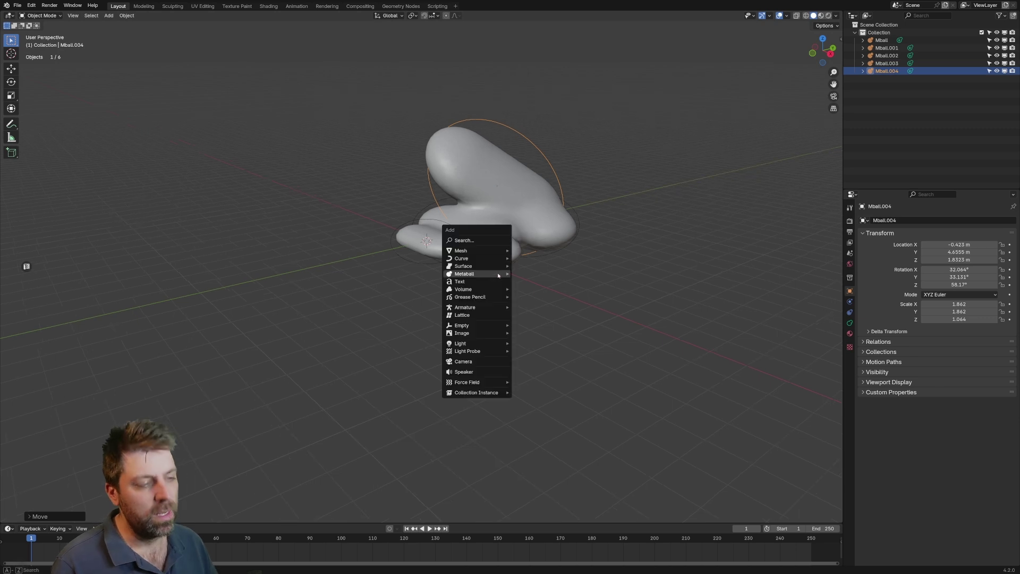
mouse_move(502, 273)
left_click(530, 308)
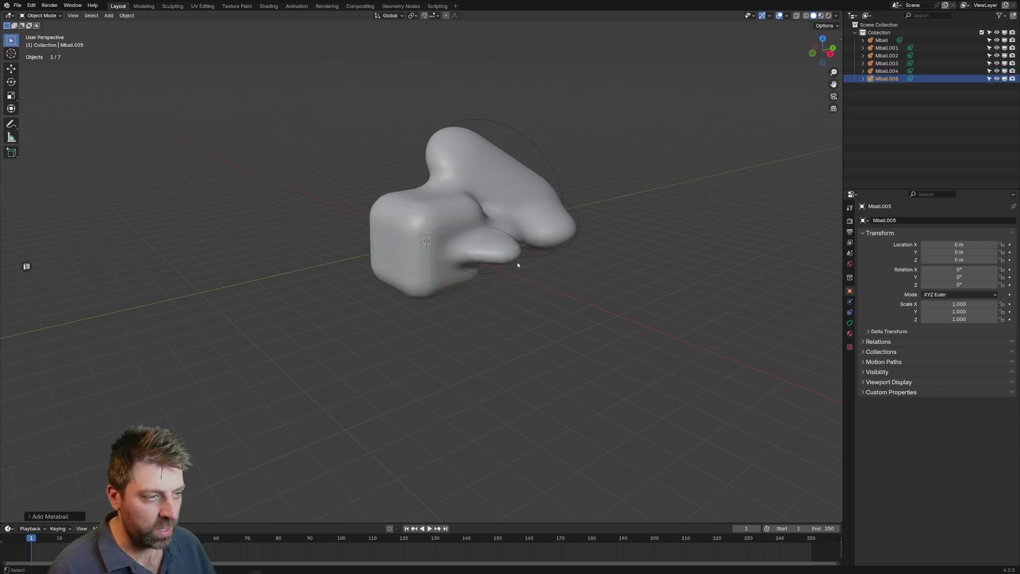
Move the metaball cube over the blob, raise it to about 2.4 m and stretch it vertically
key("g")
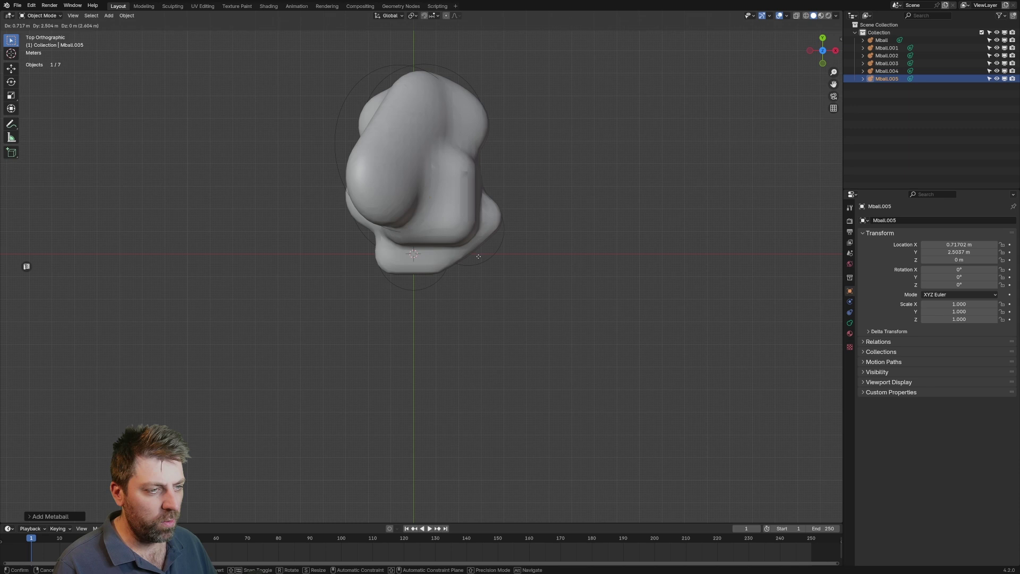
key("s")
key("z")
key("Return")
key("g")
key("z")
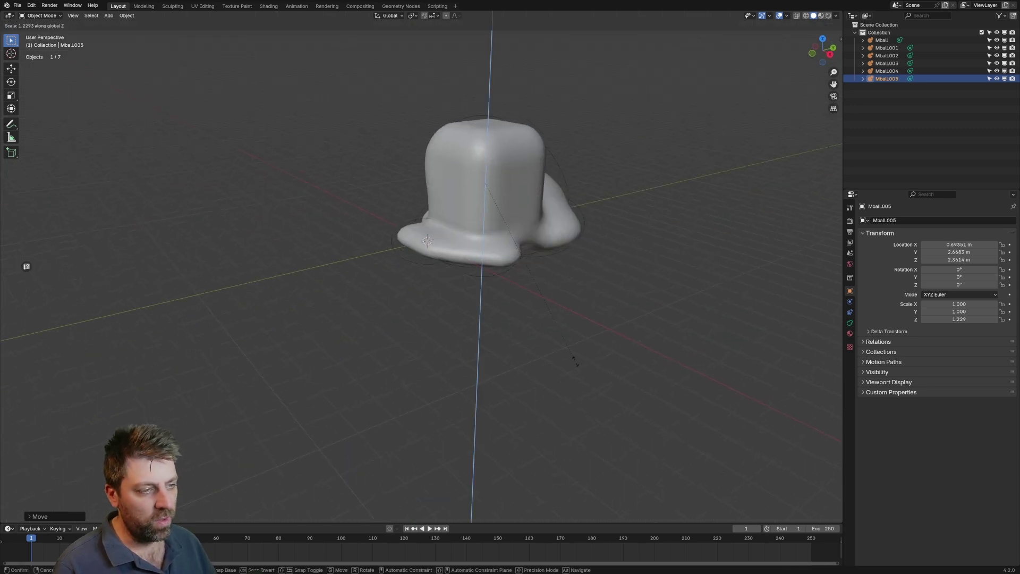
left_click(581, 366)
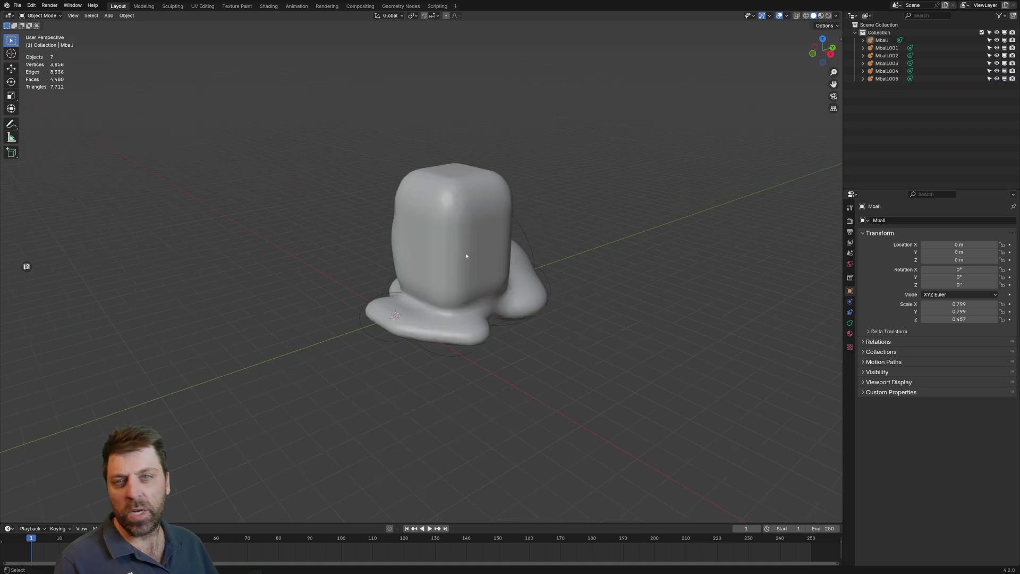
Convert the merged metaballs into a single mesh with Visual Geometry to Mesh
left_click(460, 251)
key("ctrl+a")
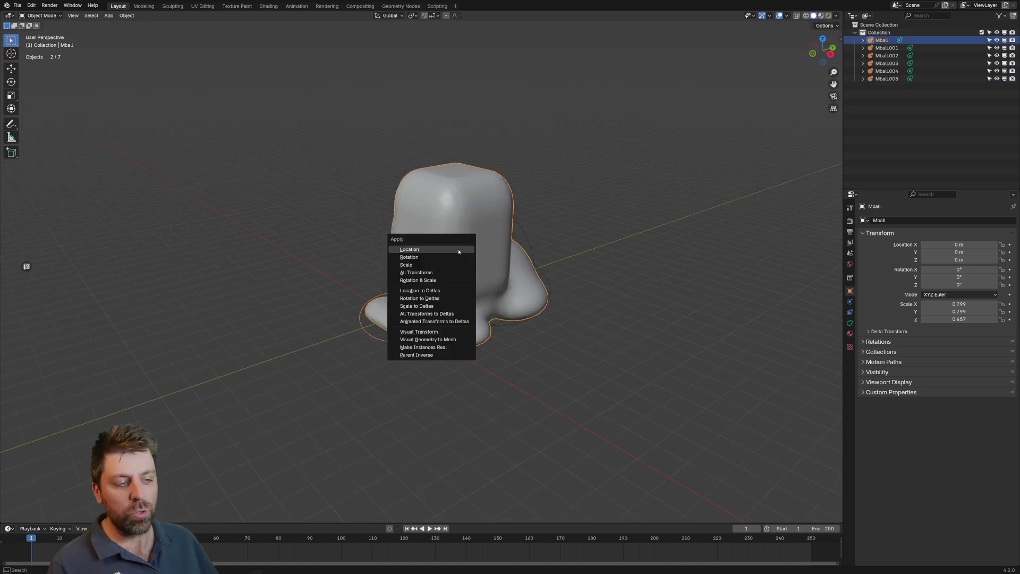
left_click(448, 339)
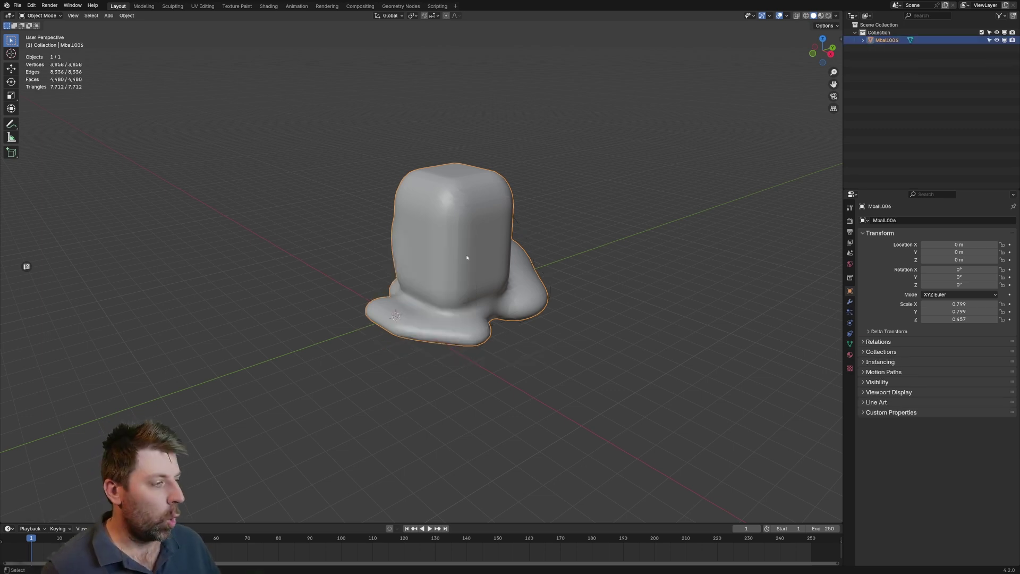
Add an empty volume object and give it a Mesh to Volume modifier
key("shift+a")
mouse_move(457, 256)
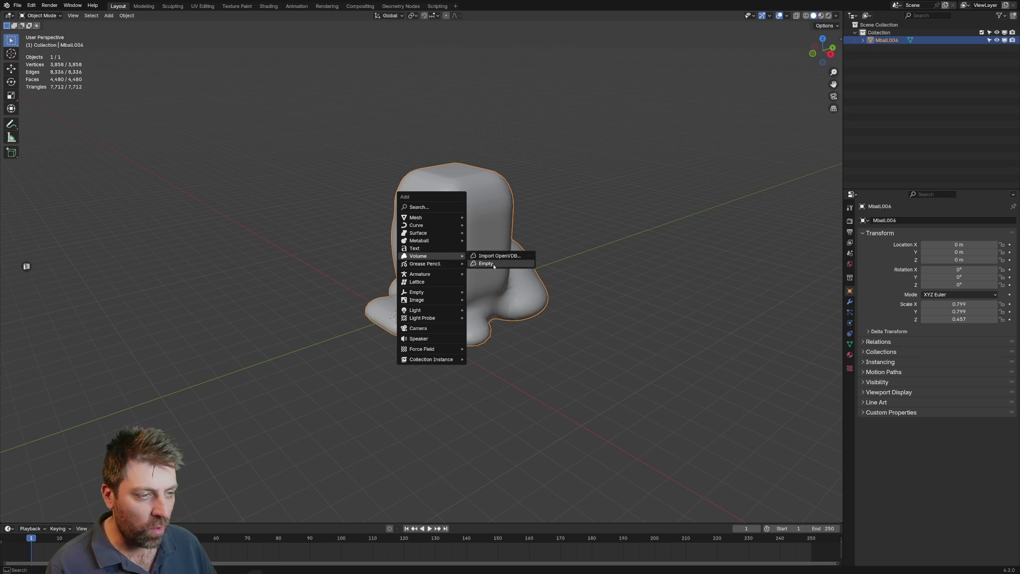
left_click(493, 264)
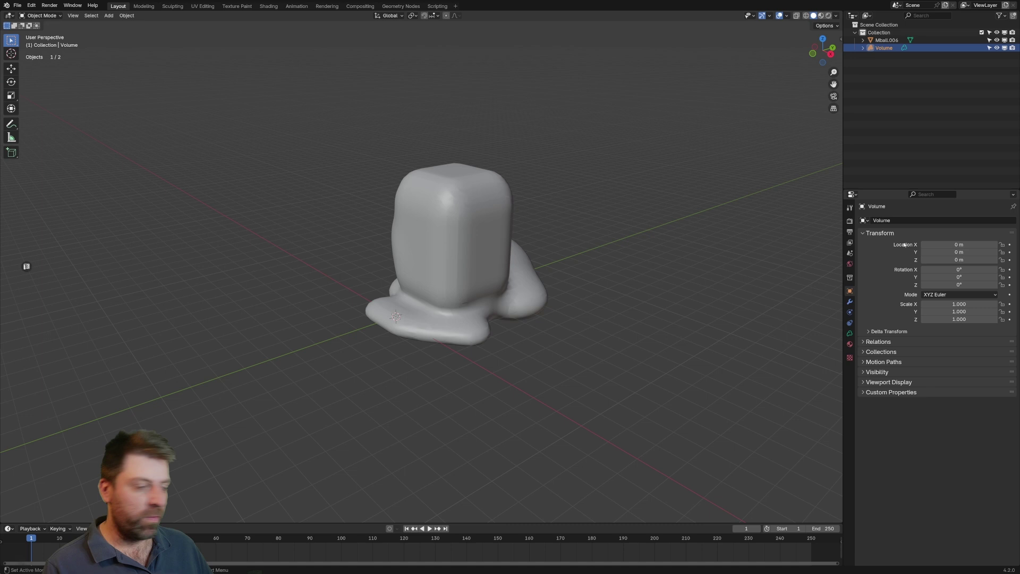
left_click(850, 301)
left_click(919, 220)
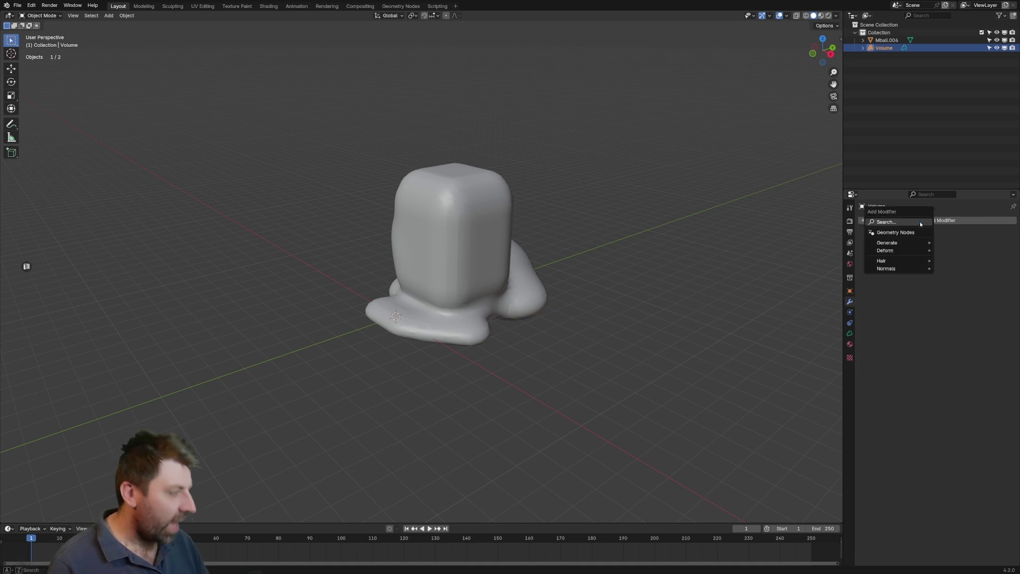
mouse_move(914, 243)
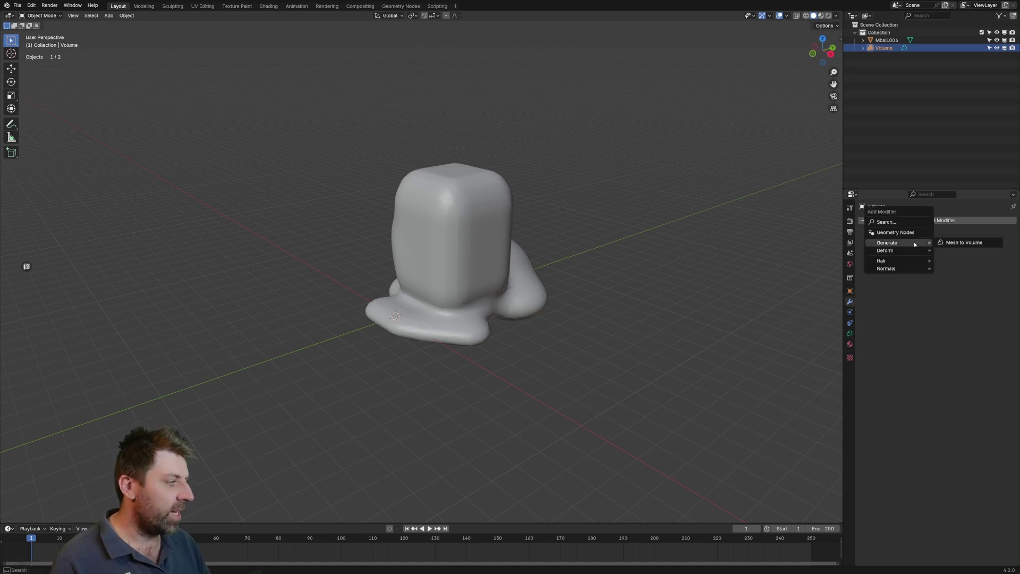
left_click(948, 243)
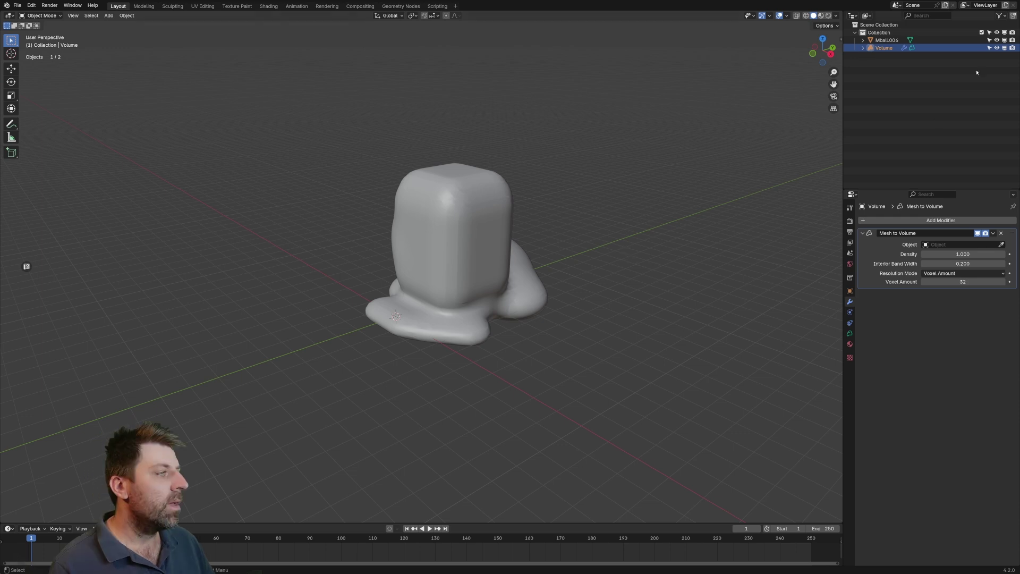
Hide the converted mesh and set Mball.006 as the source object of the Mesh to Volume modifier
left_click(997, 39)
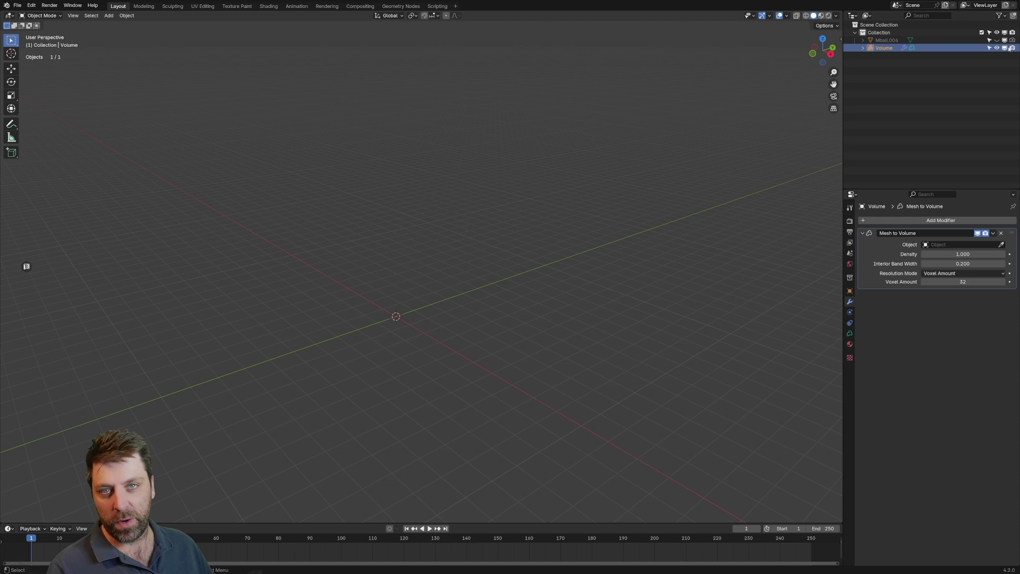
left_click(957, 244)
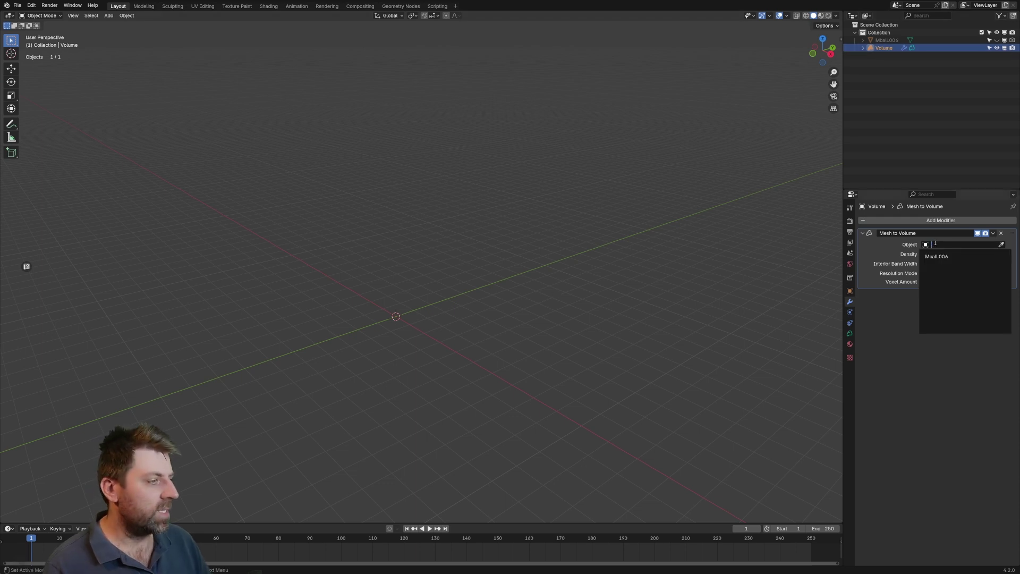
left_click(937, 255)
middle_click_drag(559, 273, 528, 275)
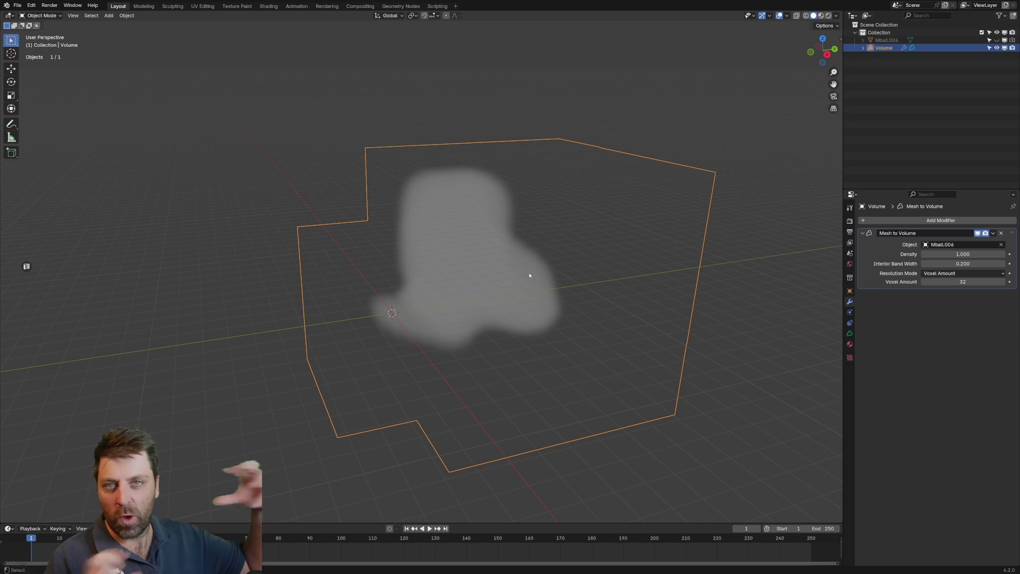
middle_click_drag(530, 275, 538, 283)
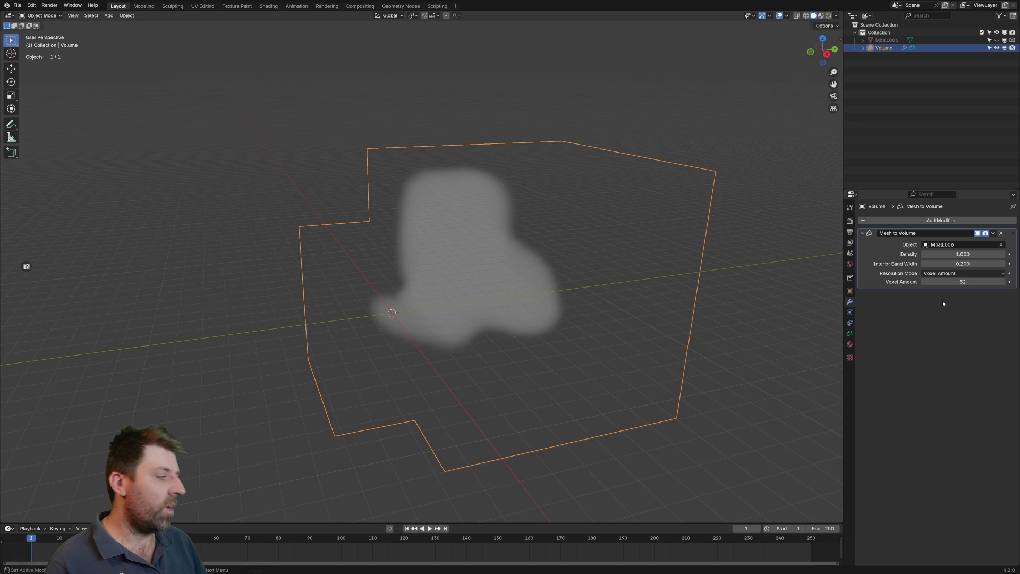
Set the Mesh to Volume modifier's voxel amount to 128
left_click(952, 281)
type("12")
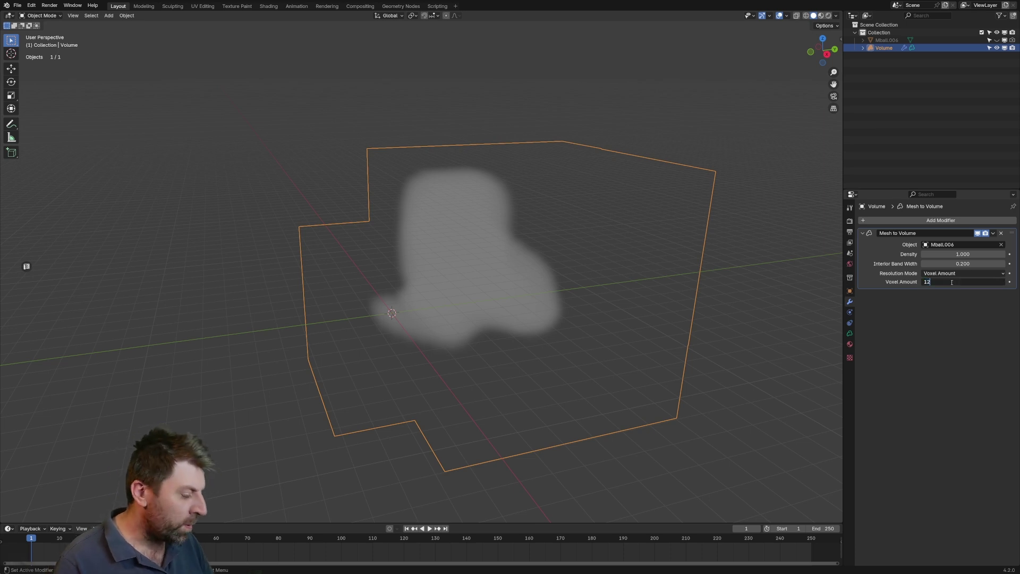
type("8")
key("Return")
Increase the Mesh to Volume modifier's voxel amount to 256
left_click(952, 281)
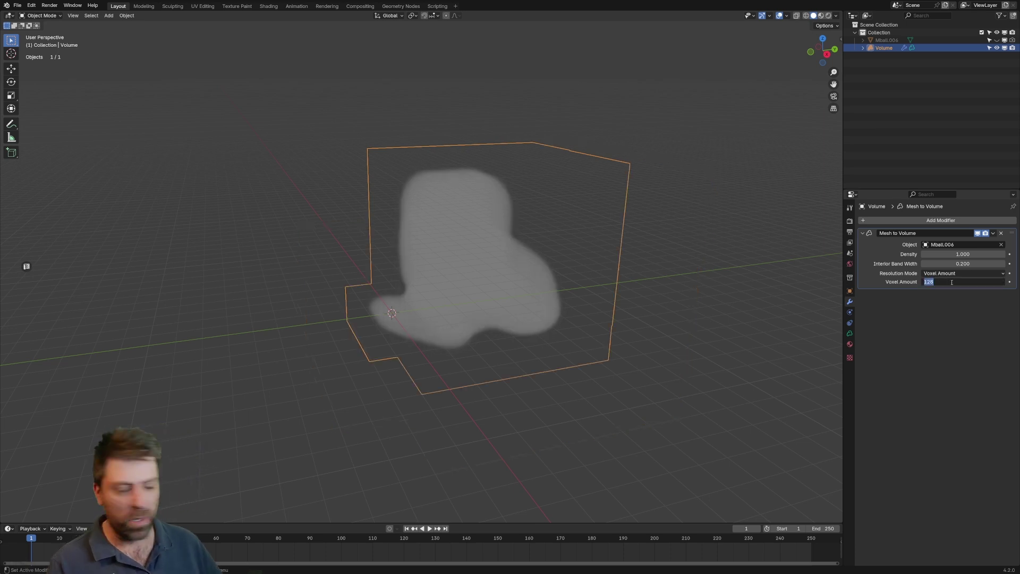
type("256")
key("Return")
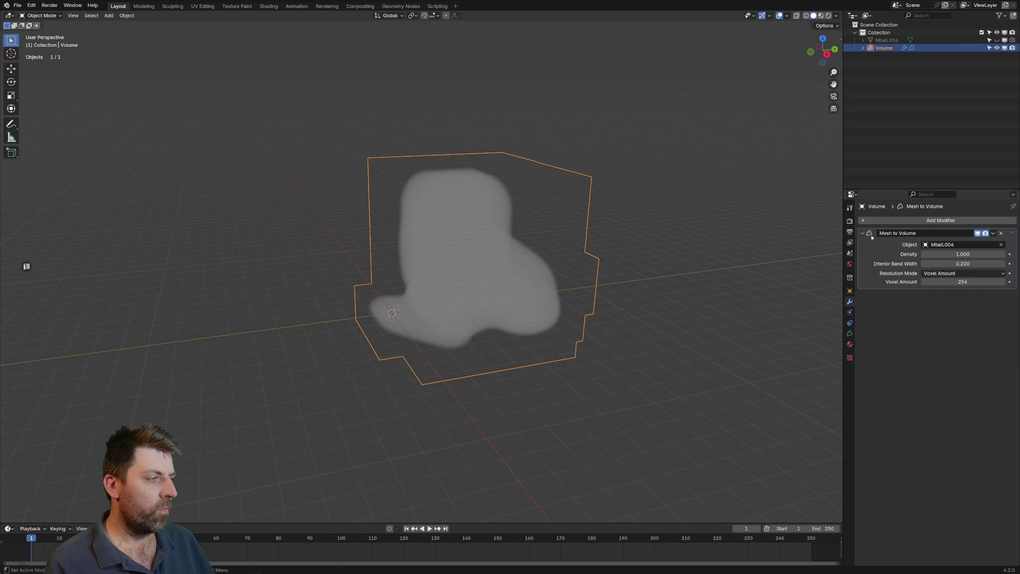
Add a Volume Displace modifier to the volume and create a new texture for it
left_click(882, 220)
mouse_move(877, 220)
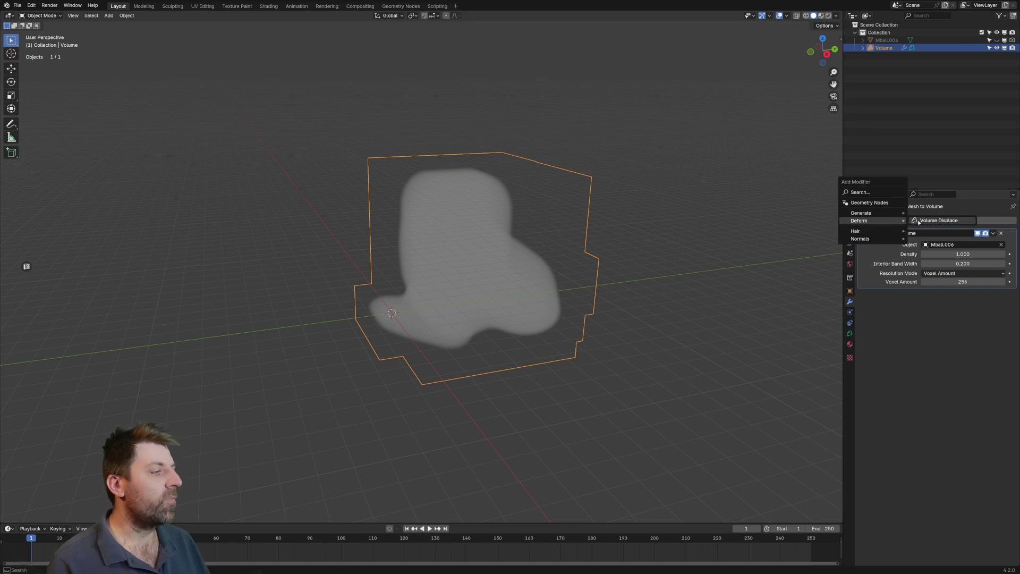
left_click(915, 222)
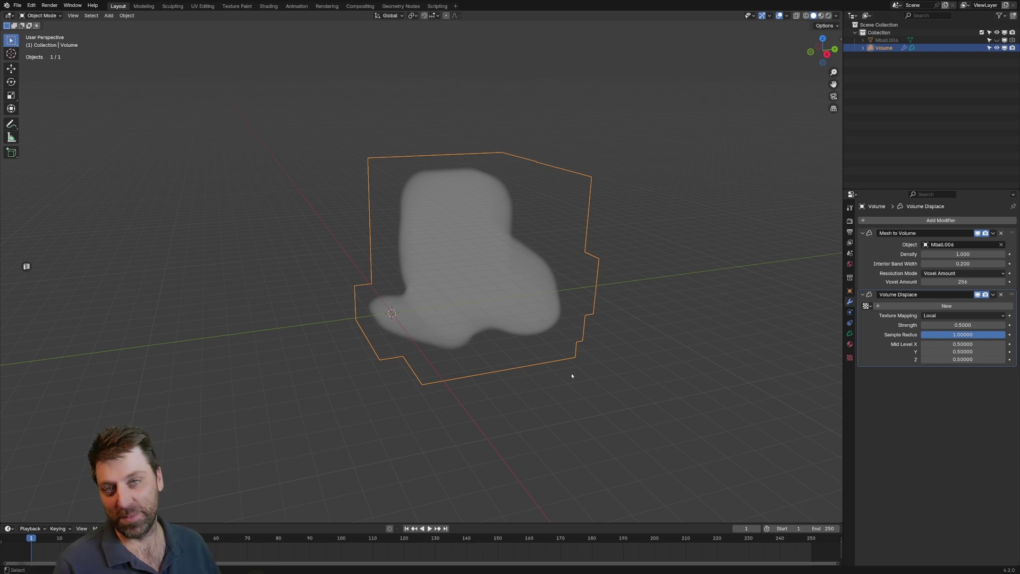
left_click(907, 306)
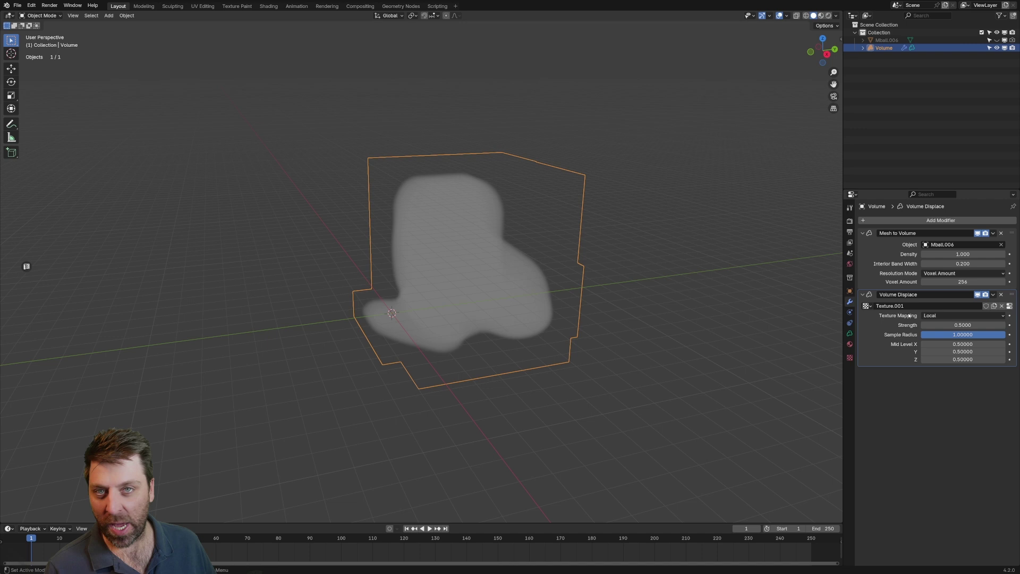
Open the Volume Displace modifier's texture settings and change the texture type to Clouds
left_click(1009, 306)
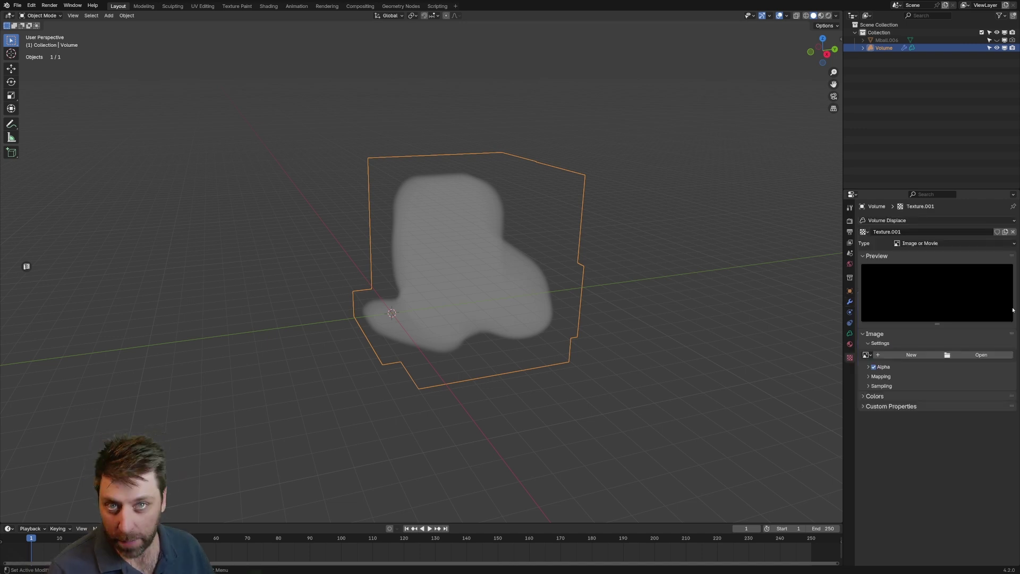
left_click(942, 244)
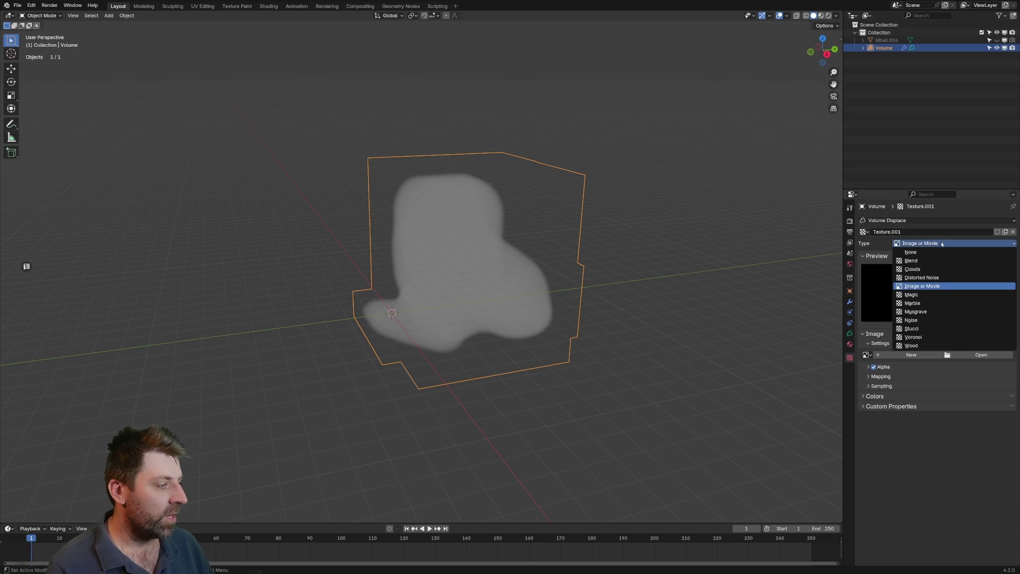
left_click(912, 269)
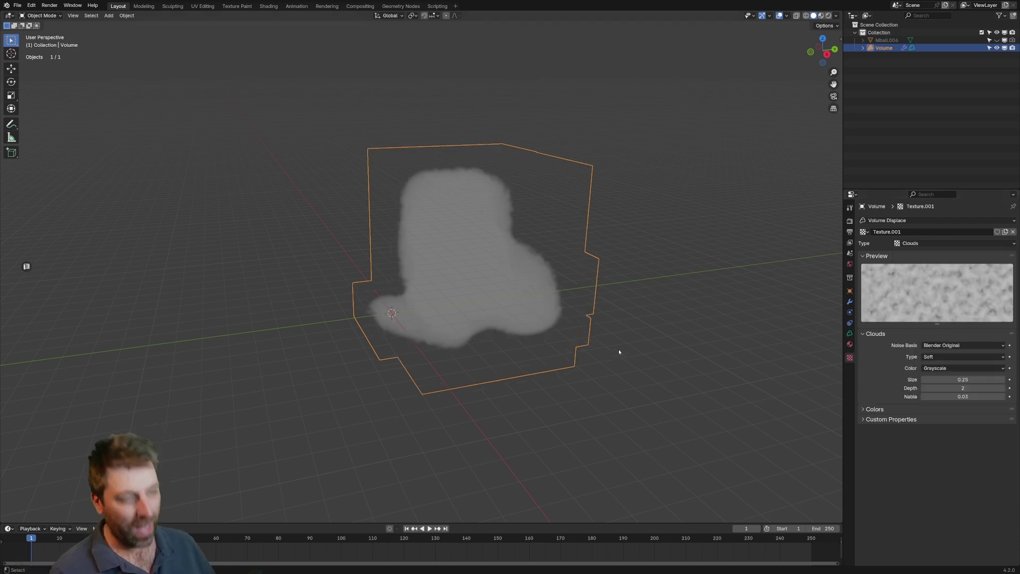
Widen the properties area and set the Clouds texture's size to 1 and its depth to 4
left_click_drag(843, 367, 775, 353)
left_click(863, 368)
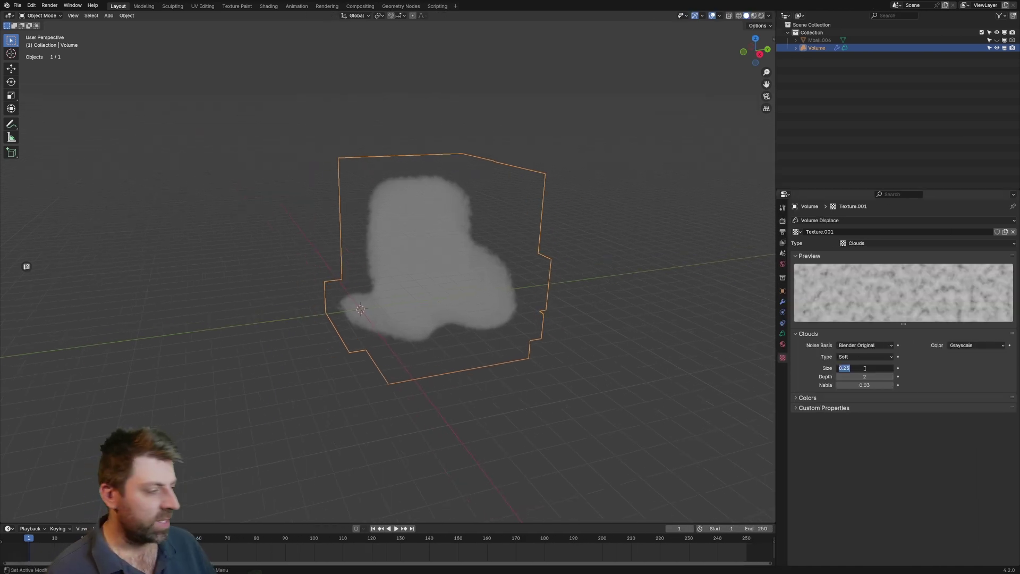
type("1")
key("Return")
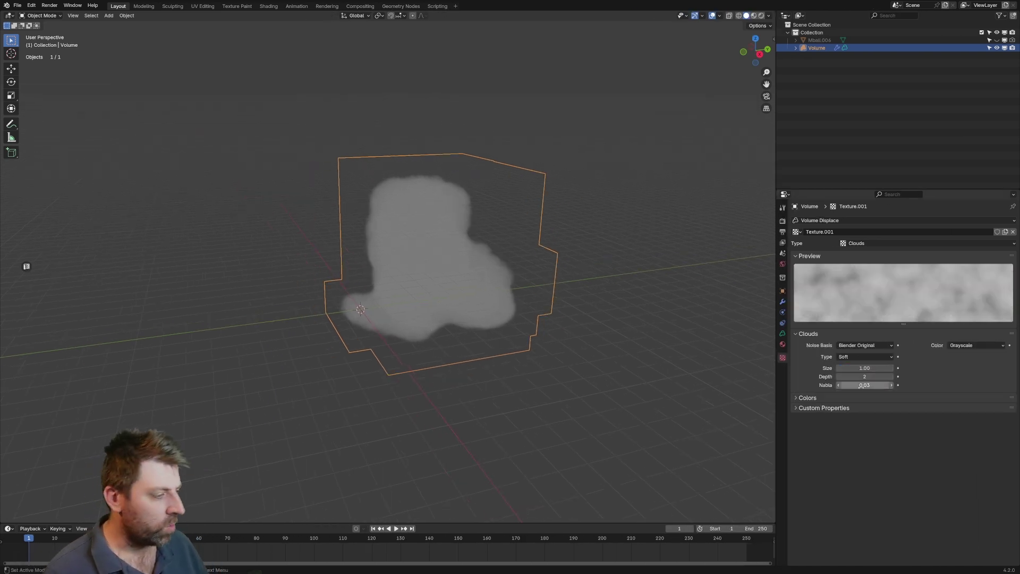
left_click(891, 376)
left_click(892, 376)
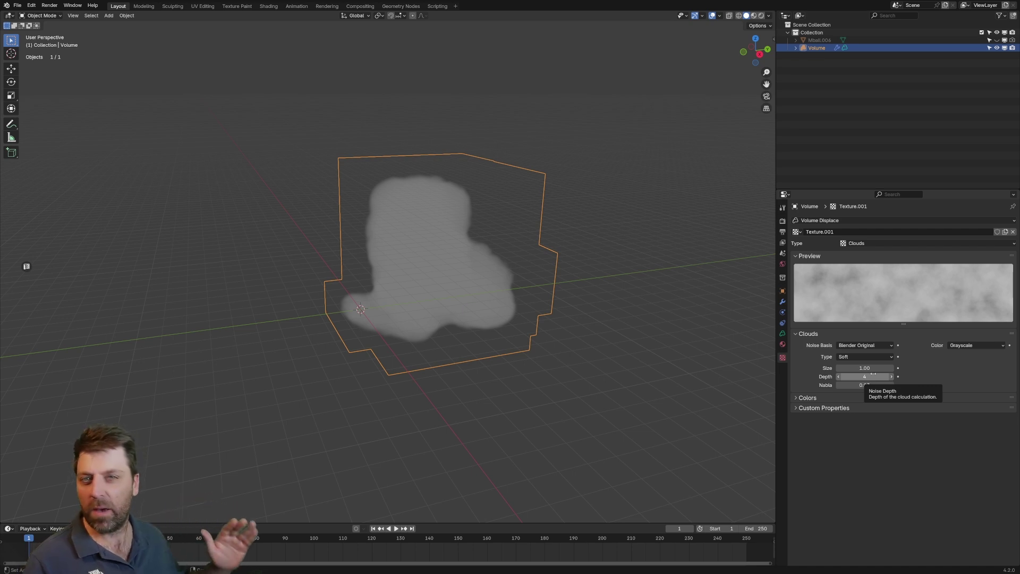
Try the Hard noise type on the Clouds texture and switch it back to Soft
left_click(848, 358)
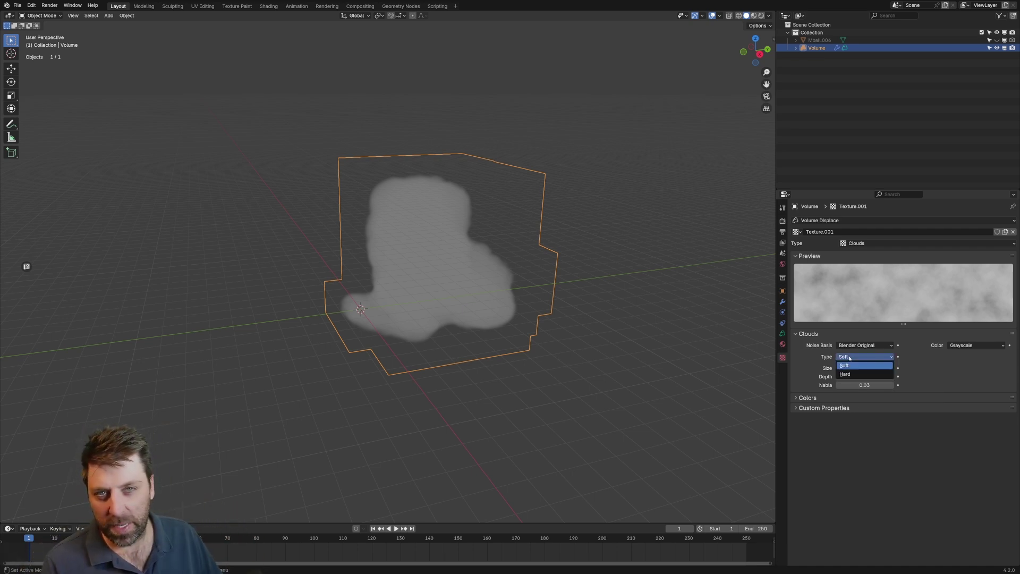
left_click(858, 375)
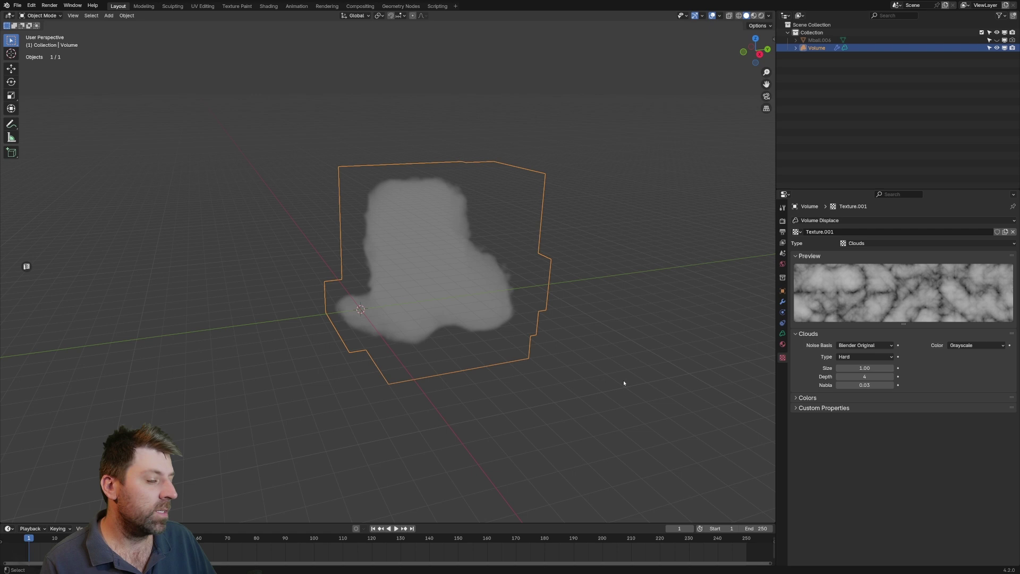
left_click(868, 356)
left_click(861, 346)
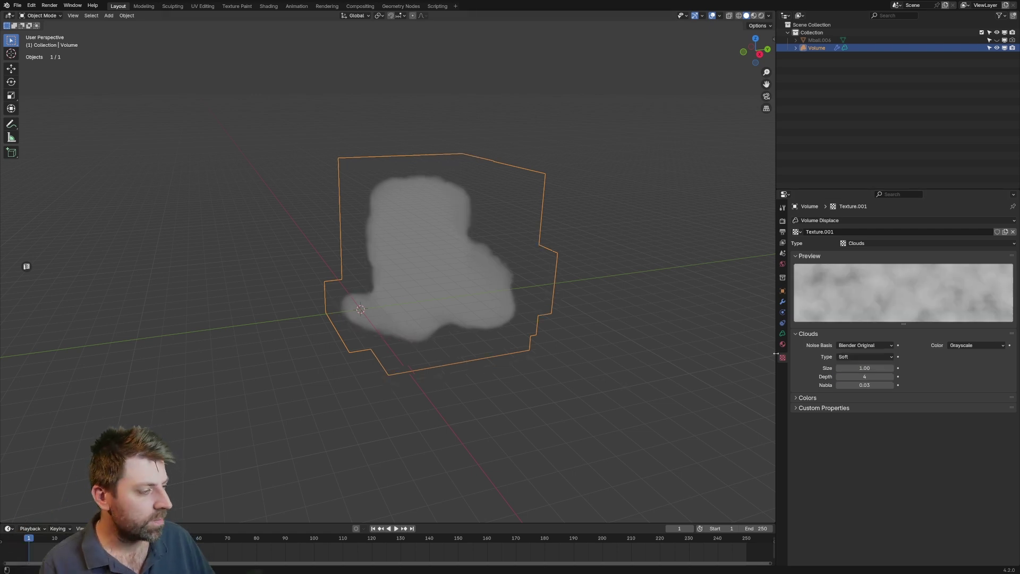
Set the render engine to Cycles and the render device to GPU Compute
left_click(782, 301)
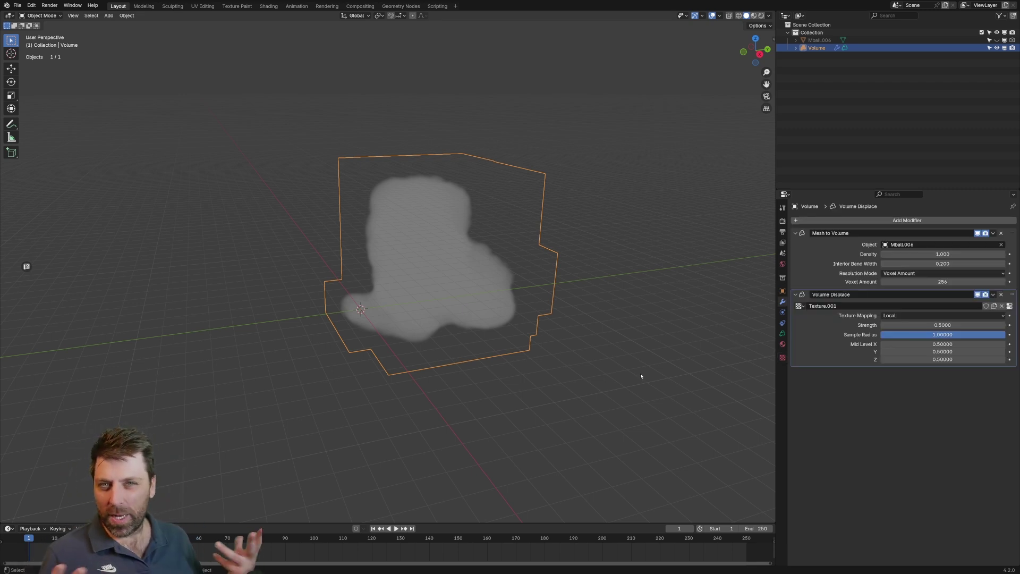
left_click(782, 221)
left_click(922, 220)
left_click(922, 249)
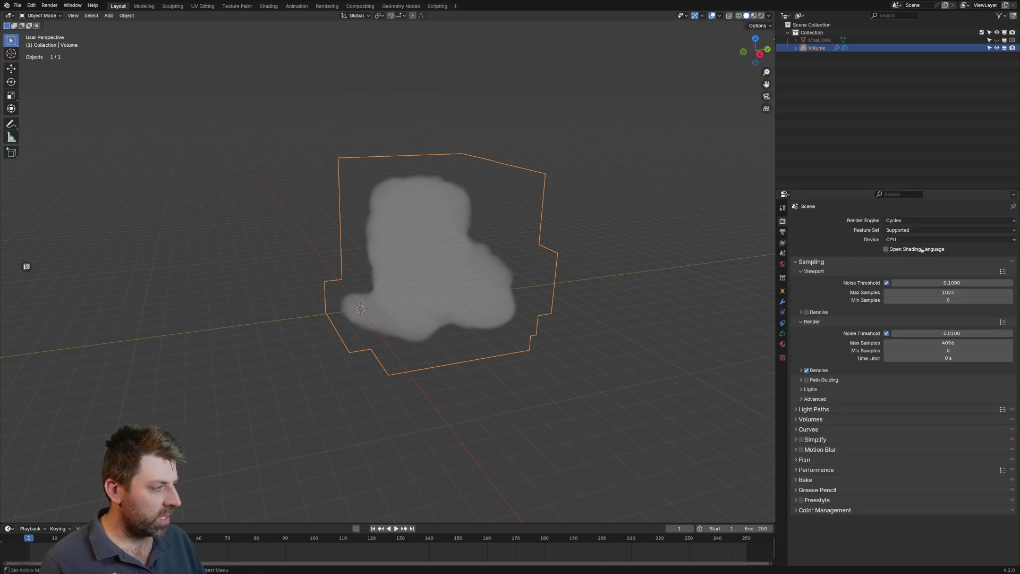
left_click(922, 239)
left_click(922, 256)
Set the Cycles max samples to 32 for the viewport and 128 for the final render
double_click(944, 292)
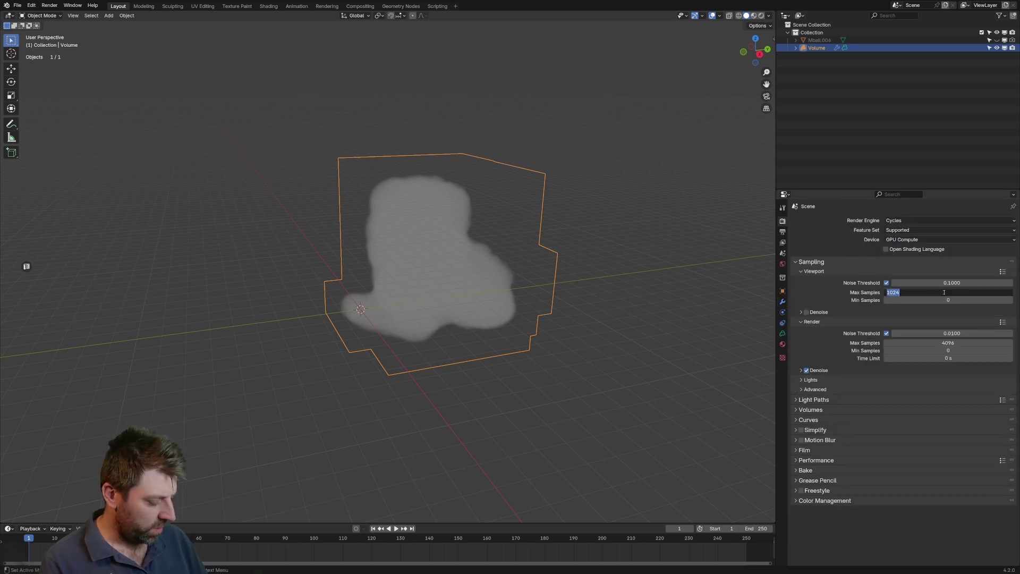
type("32")
key("Return")
double_click(936, 343)
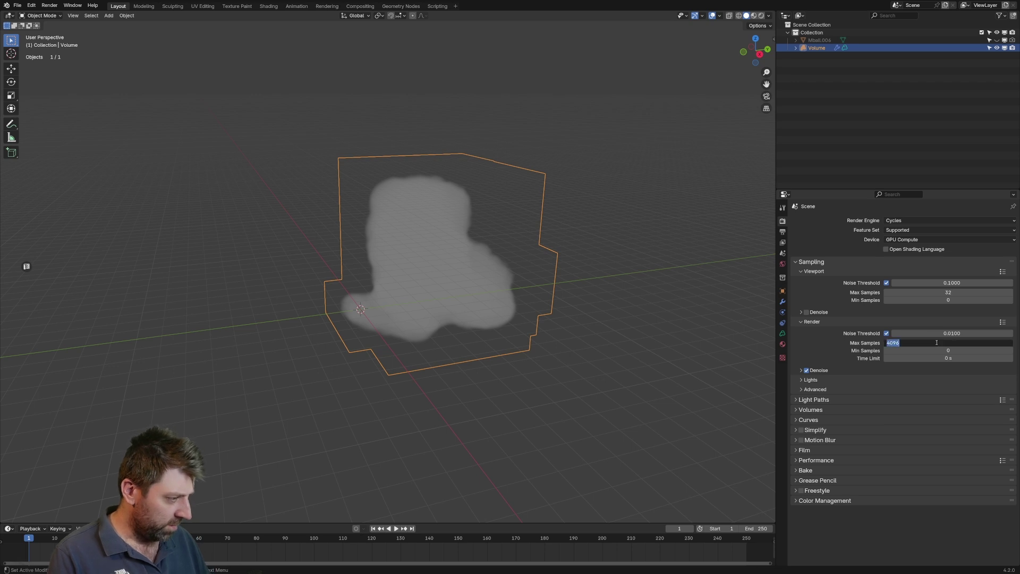
type("128")
key("Return")
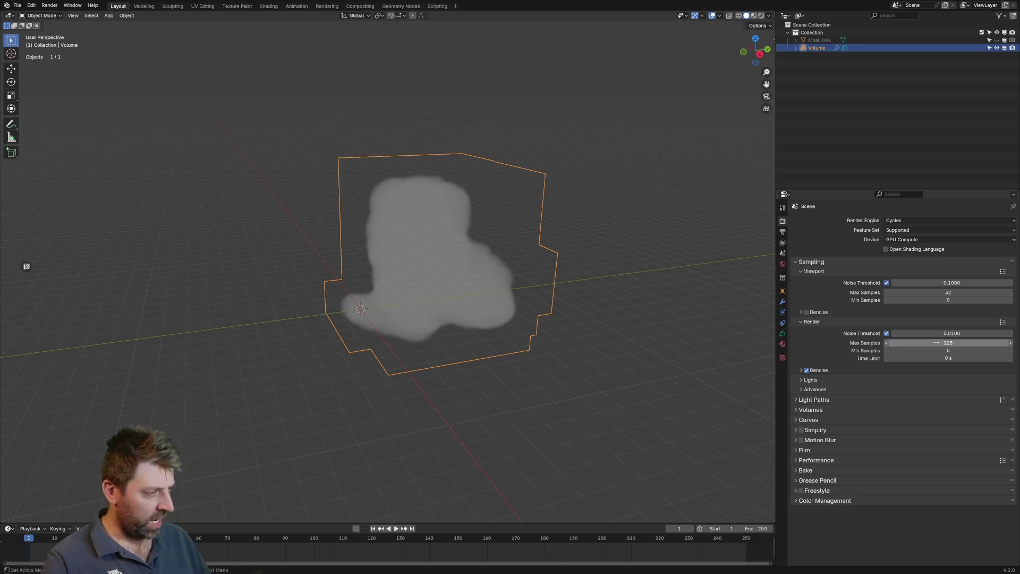
Show the volume in rendered shading and assign an Environment Texture to the world background color
left_click(761, 16)
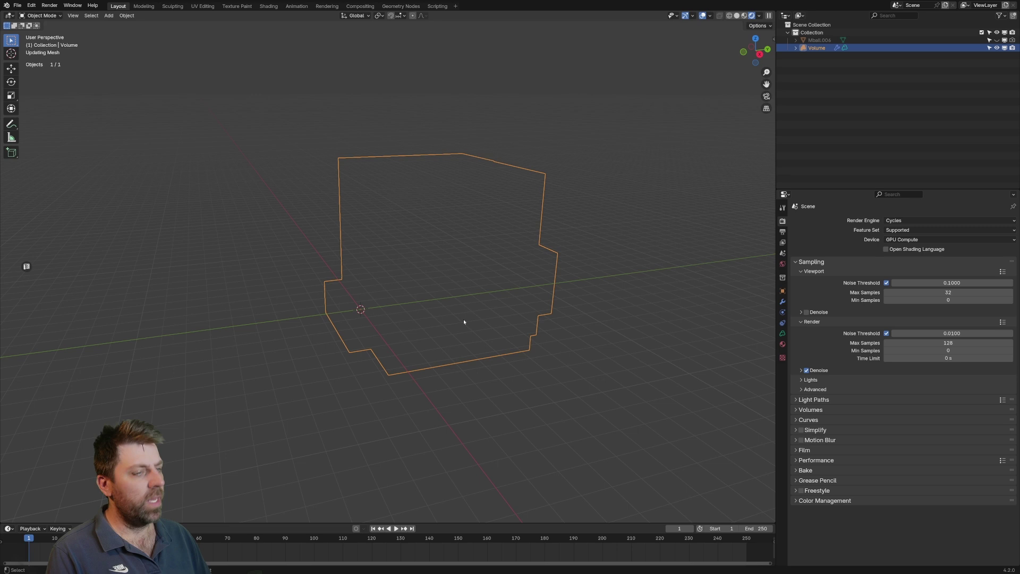
scroll(463, 320, "up", 3)
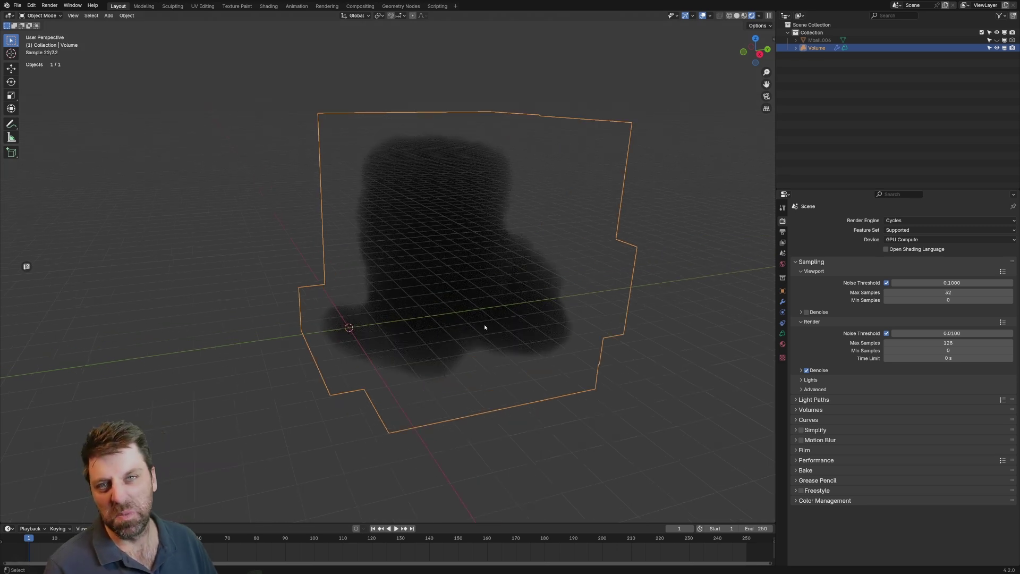
left_click(782, 264)
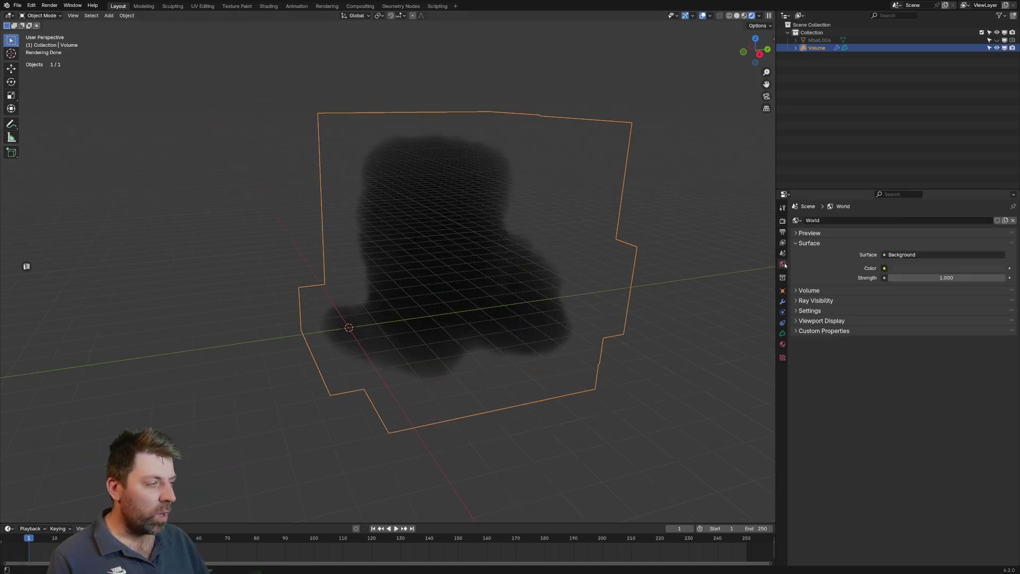
left_click(884, 269)
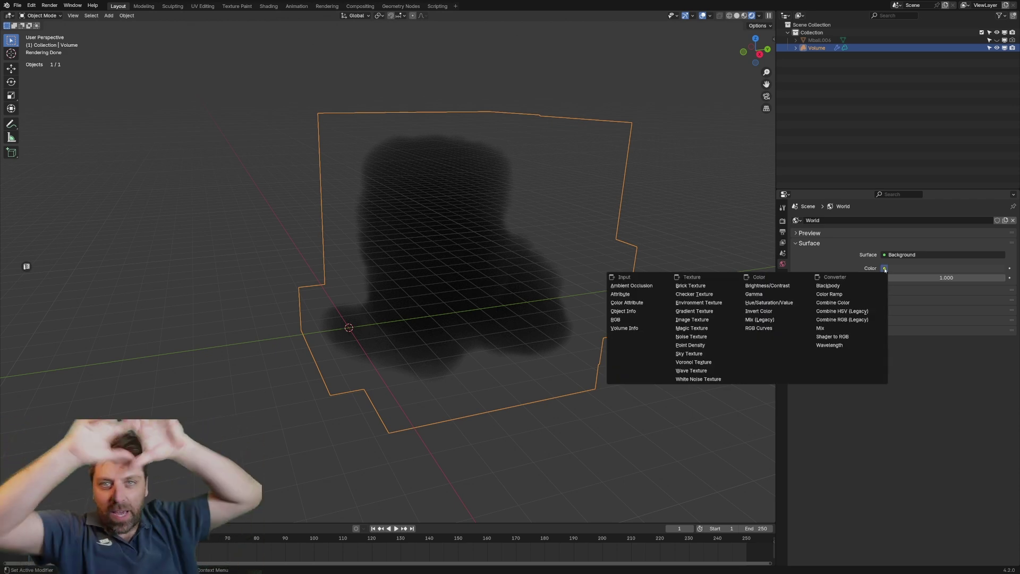
left_click(712, 302)
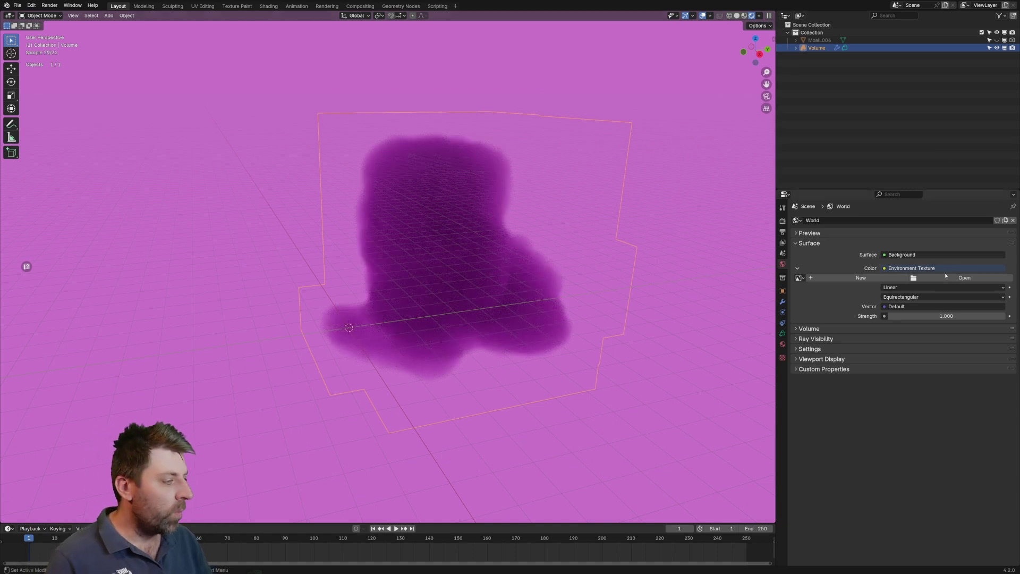
Load autumn_field_puresky_4k.exr from the Downloads folder as the world's environment image
left_click(964, 278)
left_click(228, 248)
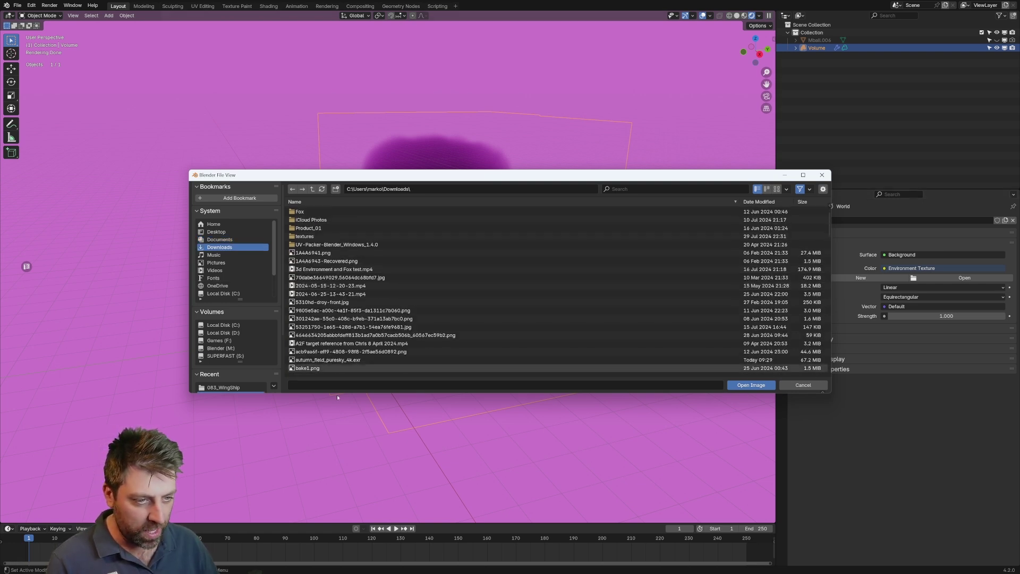
left_click(372, 360)
left_click(744, 388)
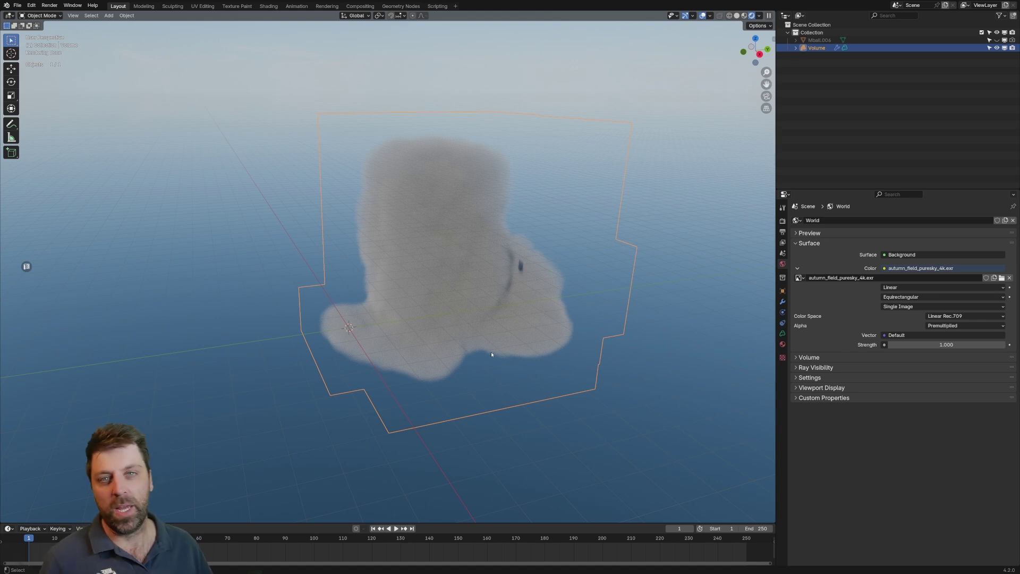
middle_click_drag(491, 348, 391, 350)
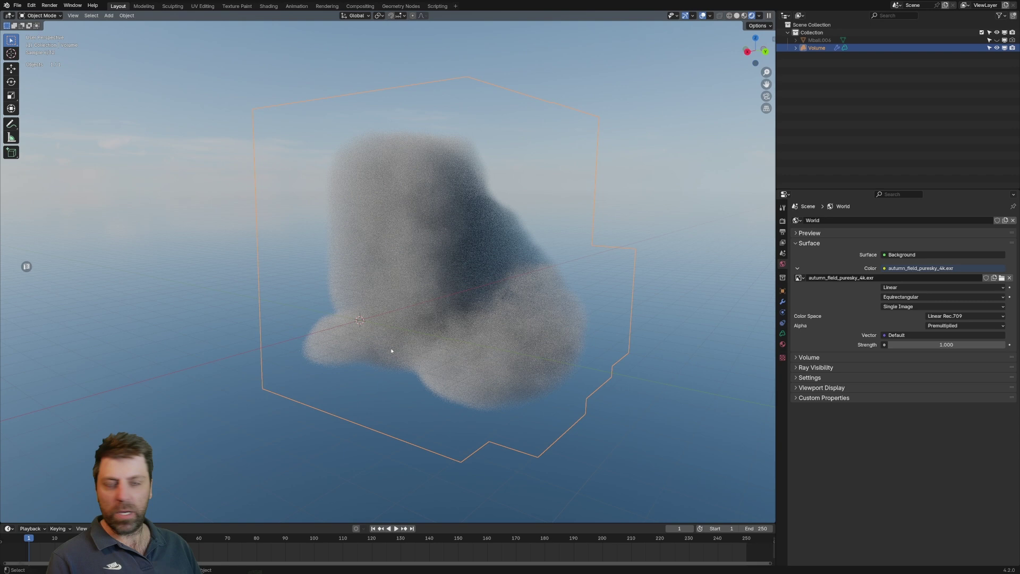
Set the Mesh to Volume modifier's density to 0.5
left_click(782, 302)
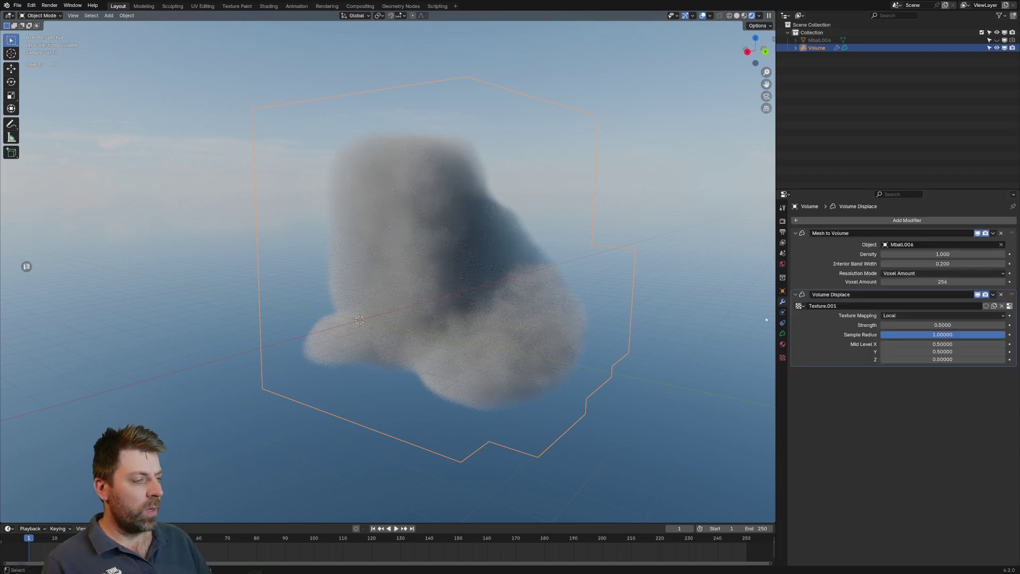
left_click(949, 254)
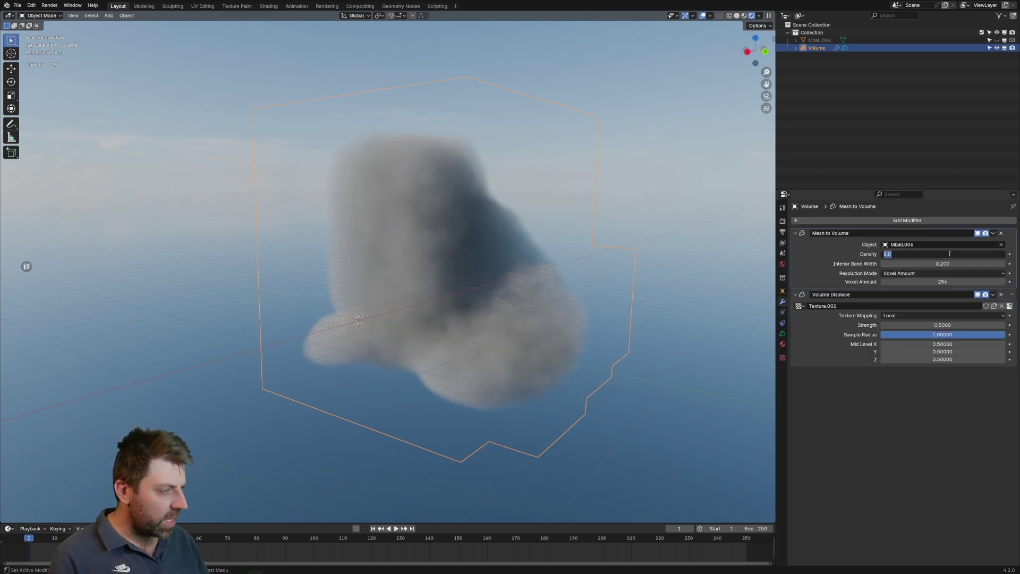
type(".5")
key("Return")
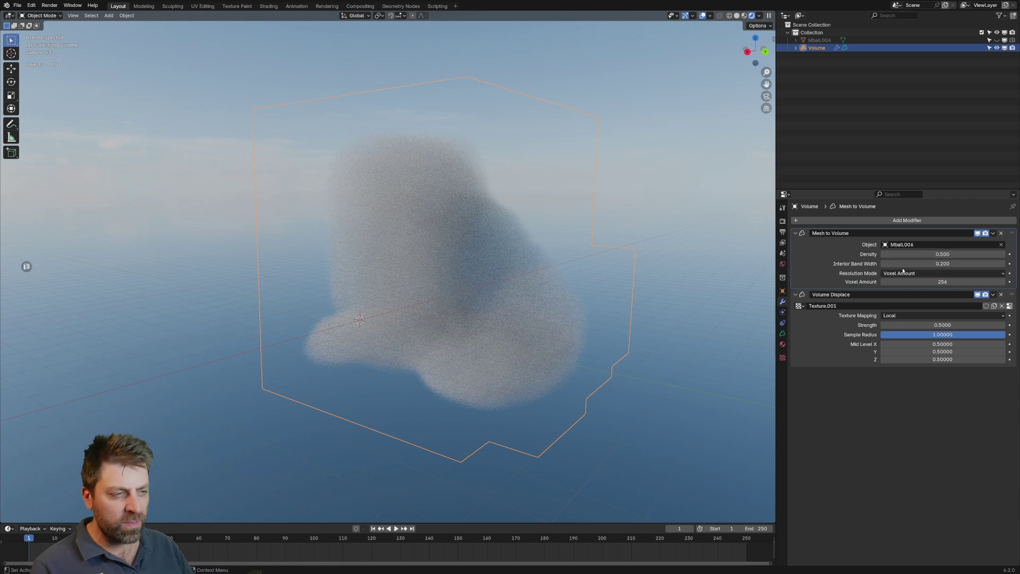
Try Volume Displace strengths of 20, 10 and 5 on the cloud volume
left_click(938, 325)
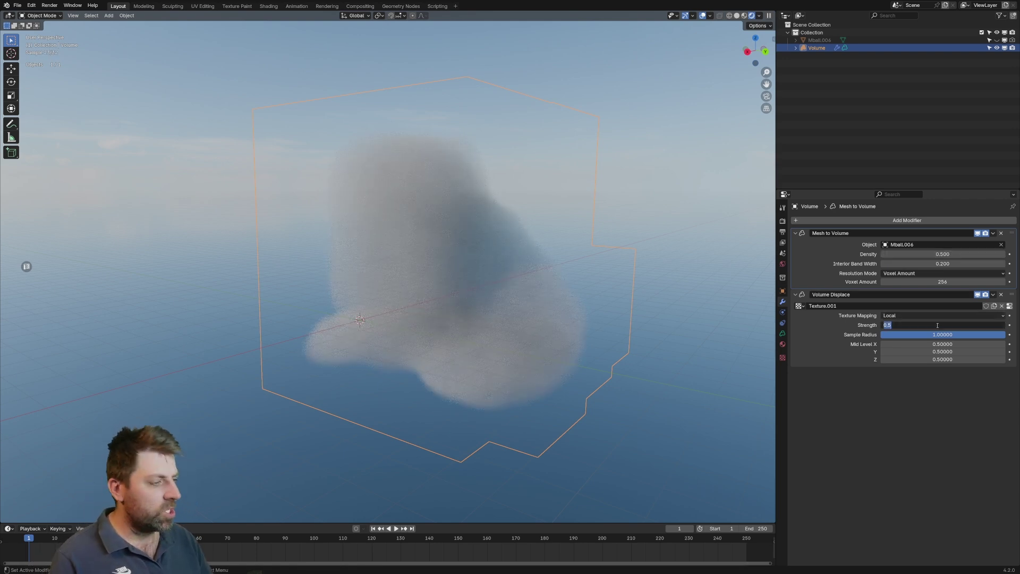
type("20")
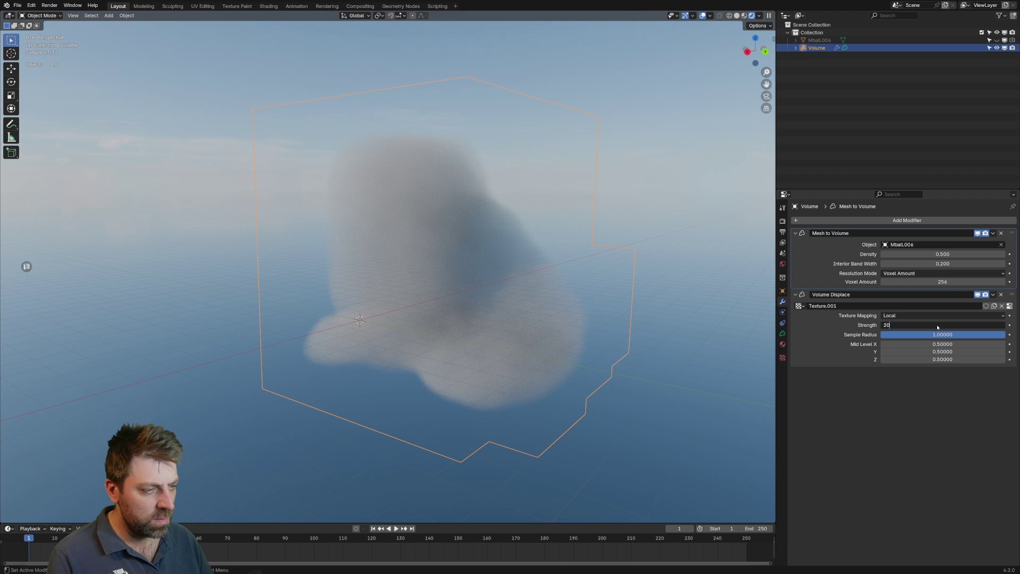
key("Return")
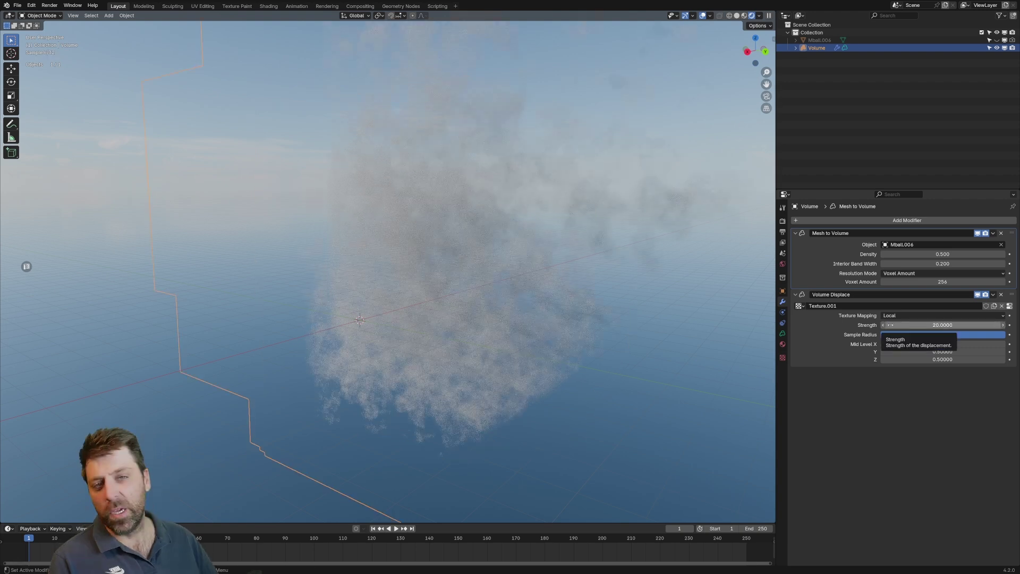
left_click(890, 325)
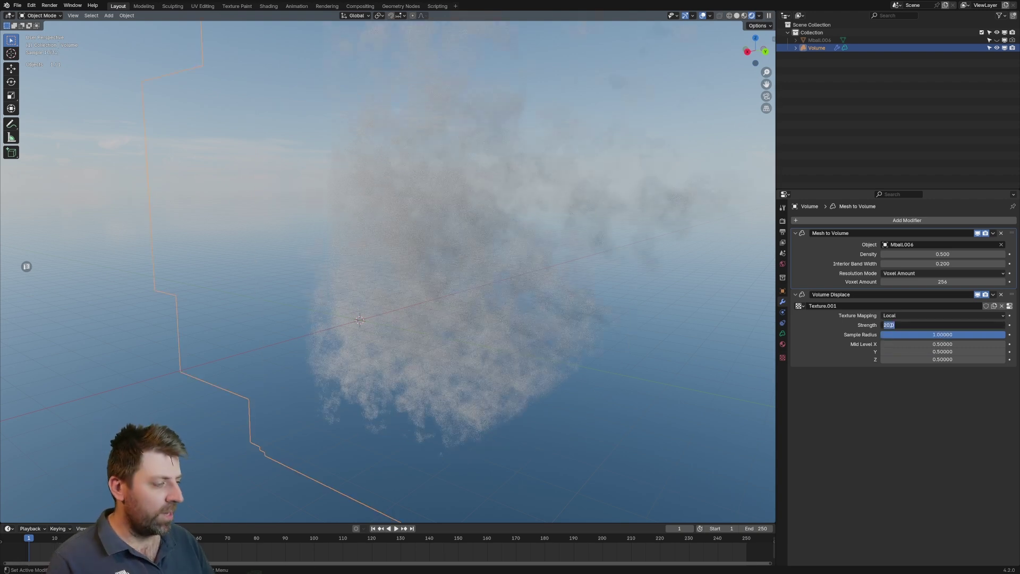
type("10")
key("Return")
left_click(945, 325)
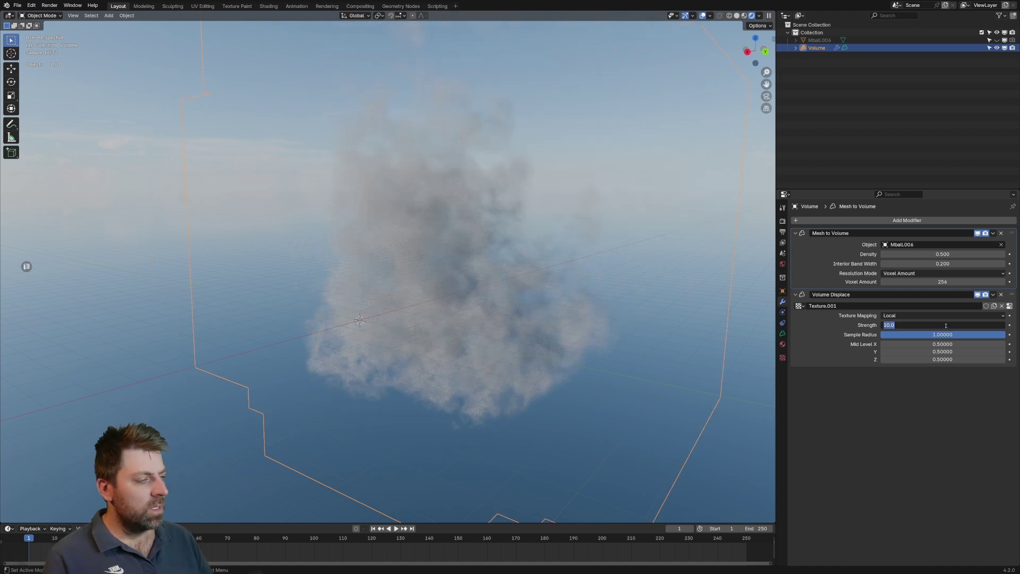
type("5")
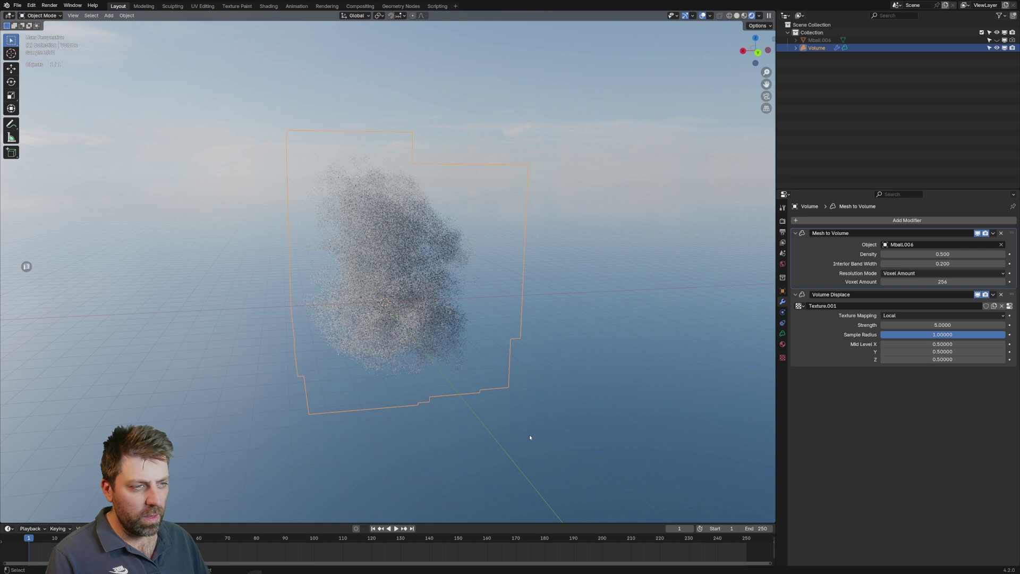
middle_click_drag(530, 437, 561, 448)
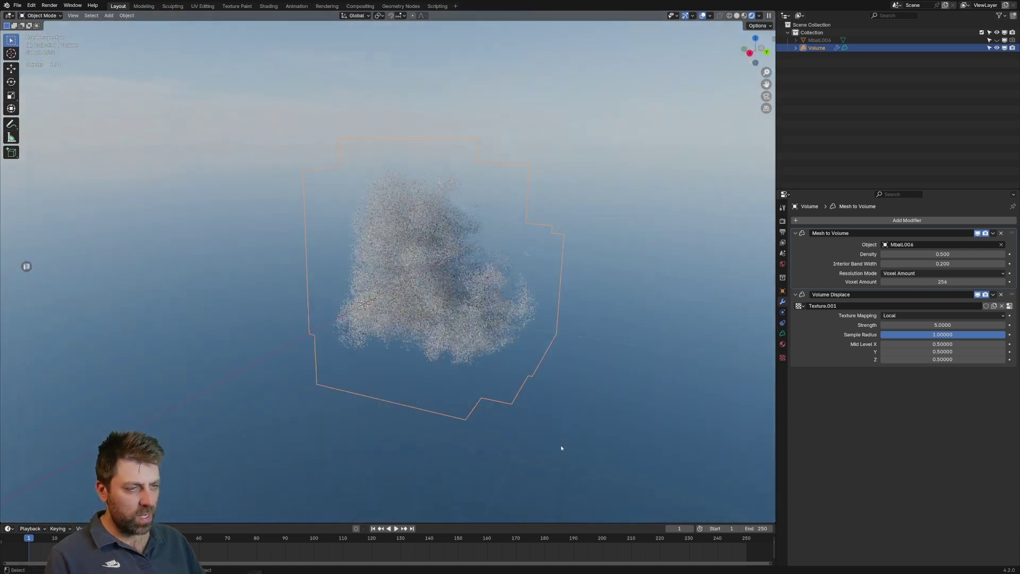
Set the Volume Displace strength to 3 and check the cloud from several angles
left_click(938, 324)
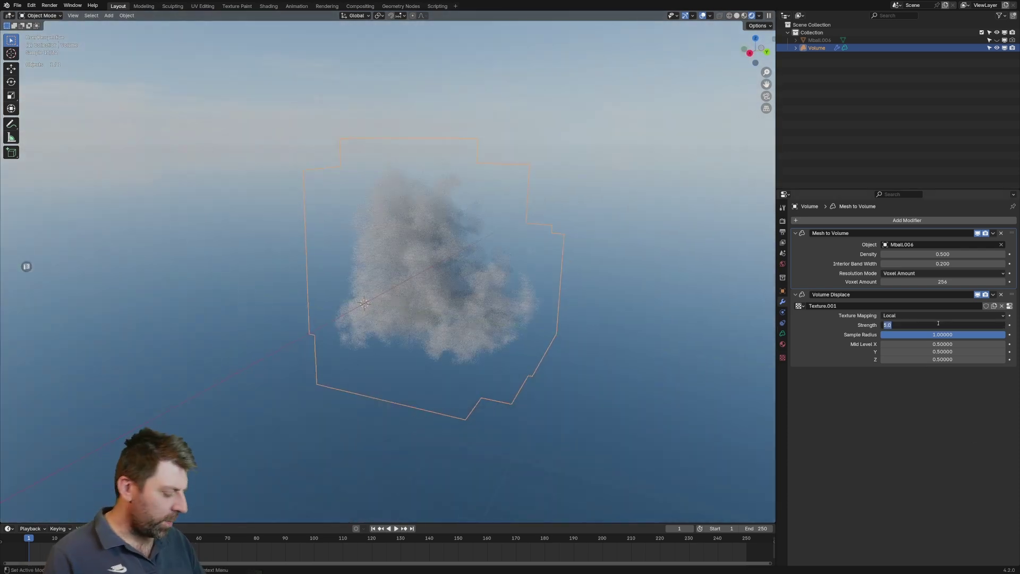
type("3")
key("Return")
middle_click_drag(622, 432, 531, 412)
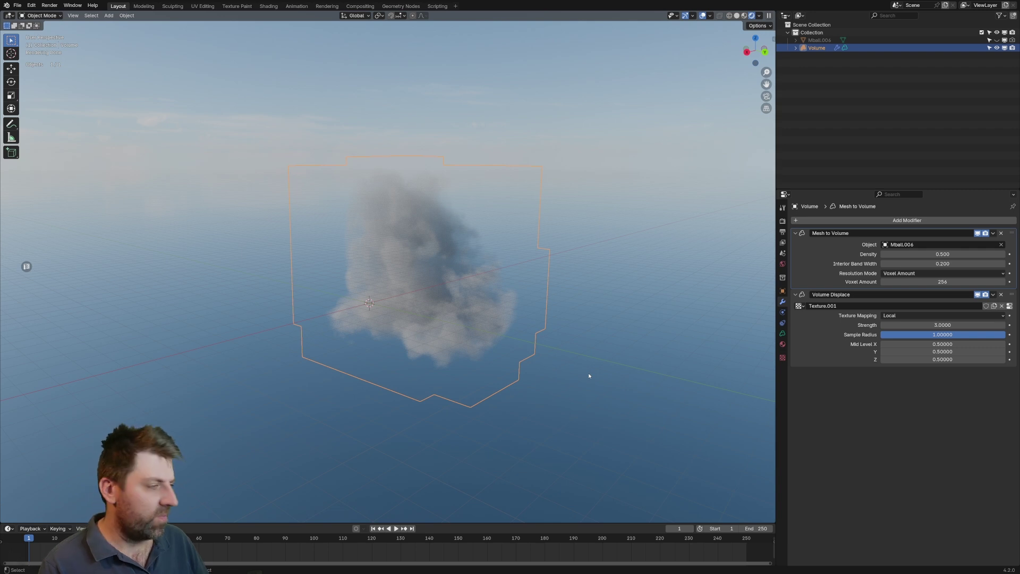
middle_click_drag(589, 375, 497, 379)
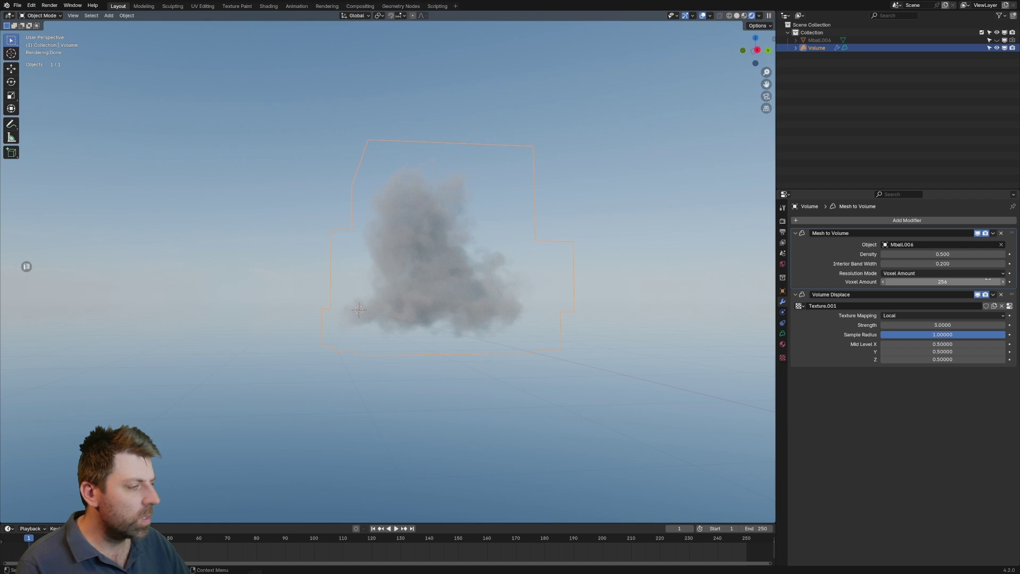
Add a Sun light to the scene and raise it along the Z axis above the cloud
middle_click_drag(537, 369, 468, 380)
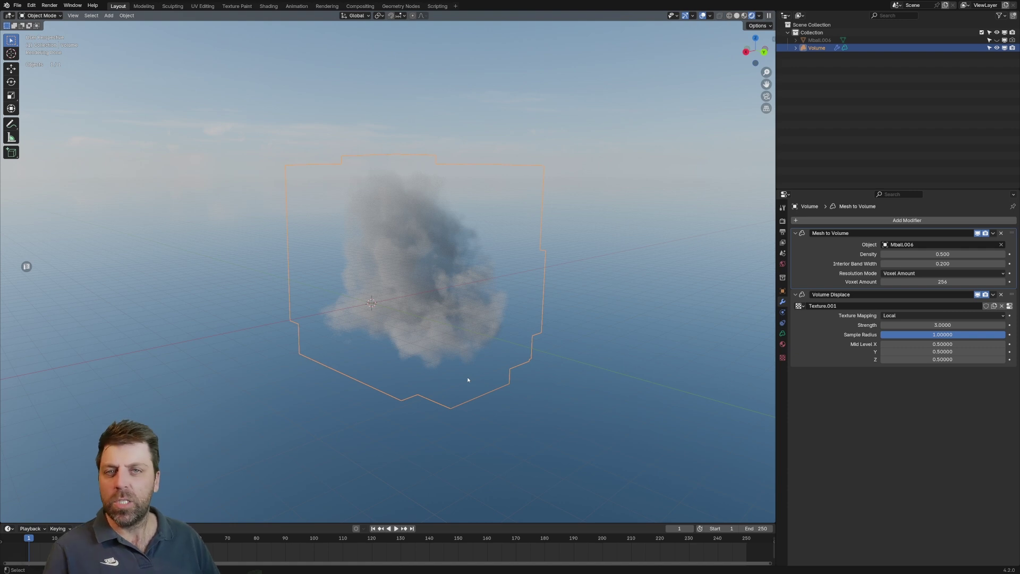
middle_click_drag(482, 318, 414, 302)
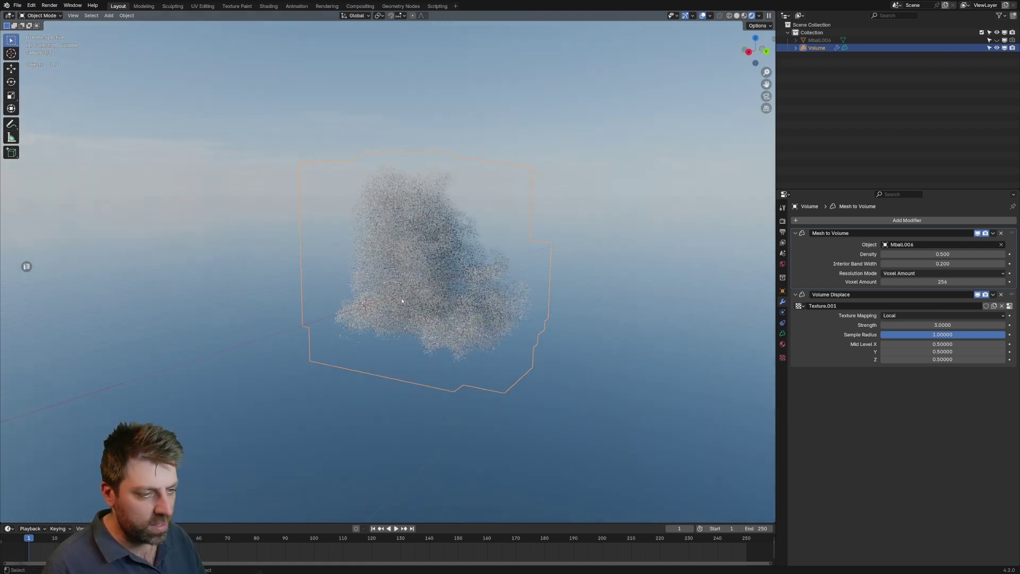
key("shift+a")
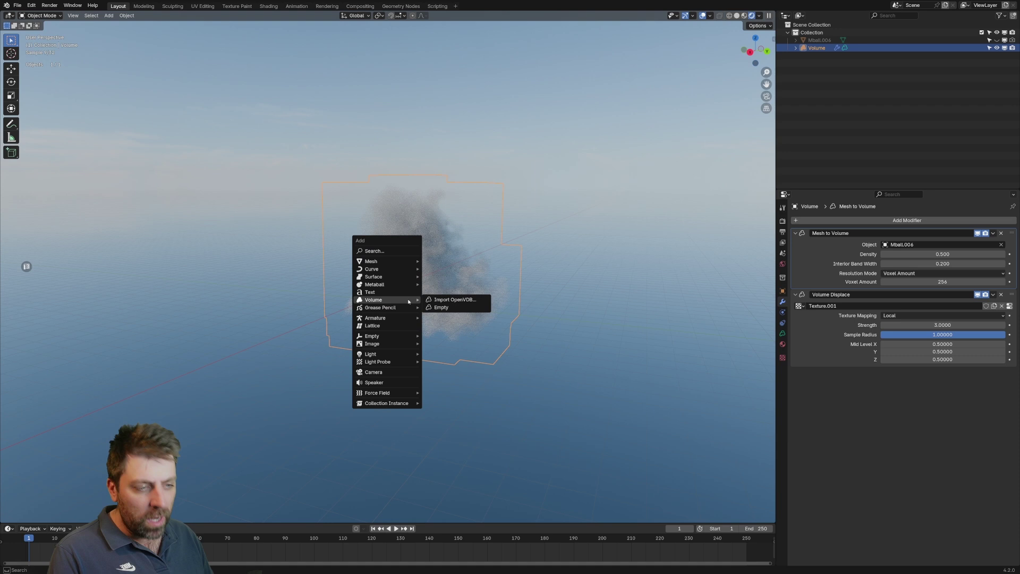
mouse_move(396, 354)
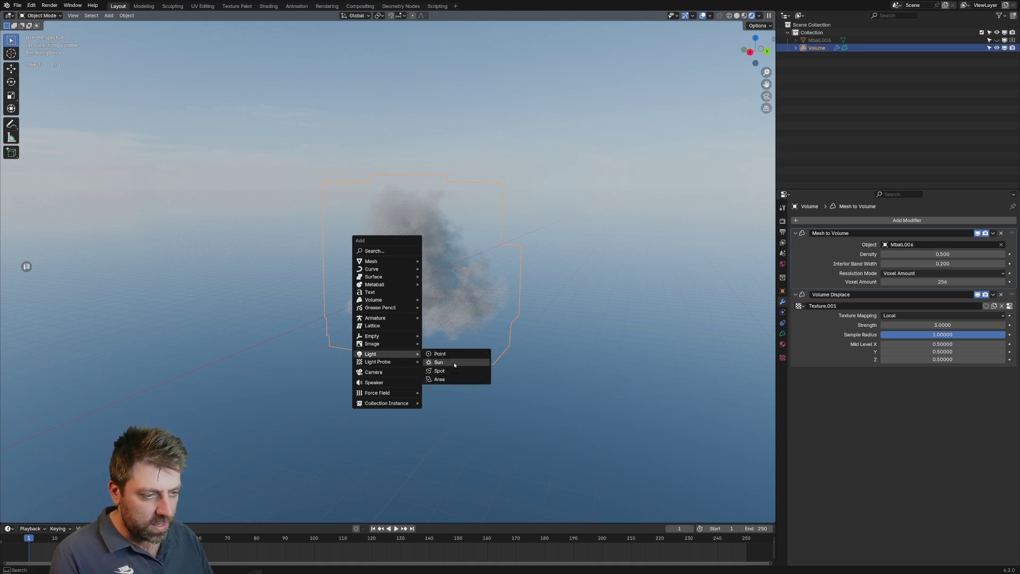
left_click(438, 362)
key("g")
key("z")
Set the sun's strength to 10 and check the lighting on the cloud
left_click(921, 273)
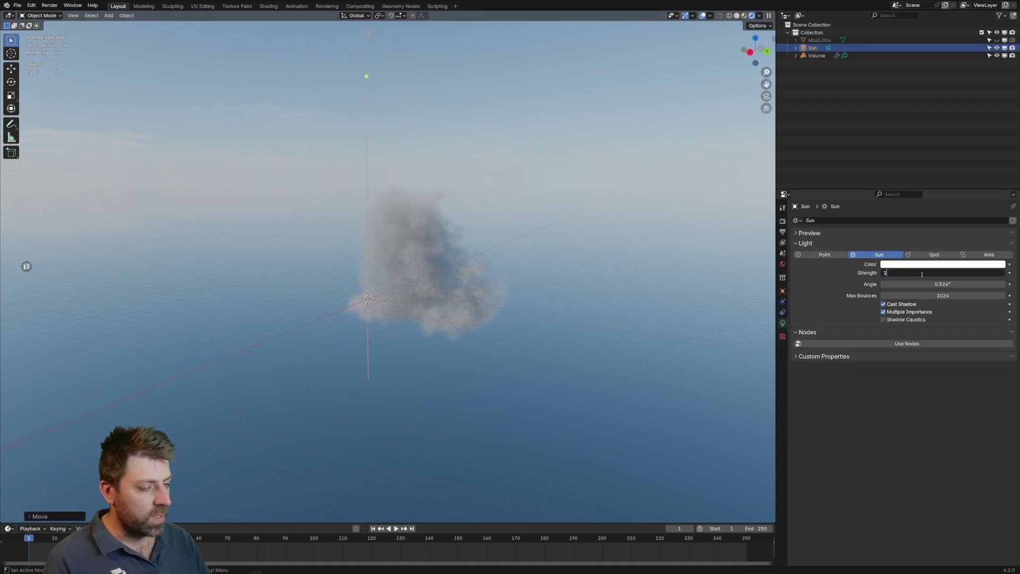
type("0")
key("Return")
mouse_move(614, 348)
middle_mouse_down()
mouse_move(519, 348)
mouse_move(526, 367)
mouse_move(609, 366)
middle_mouse_up()
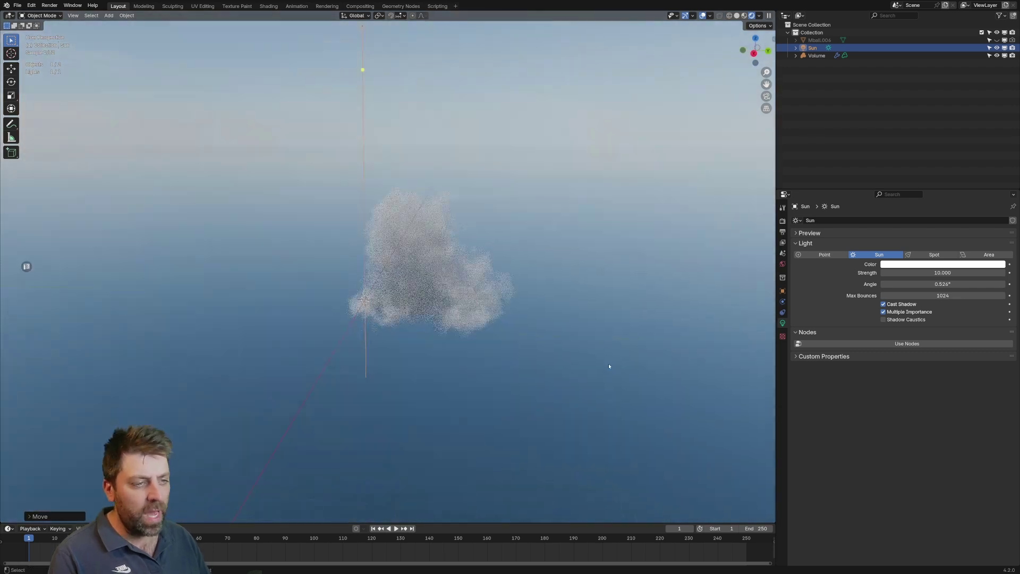
Set the sun's strength to 20 and check the cloud's lighting from several angles
left_click(947, 272)
type("20")
key("Return")
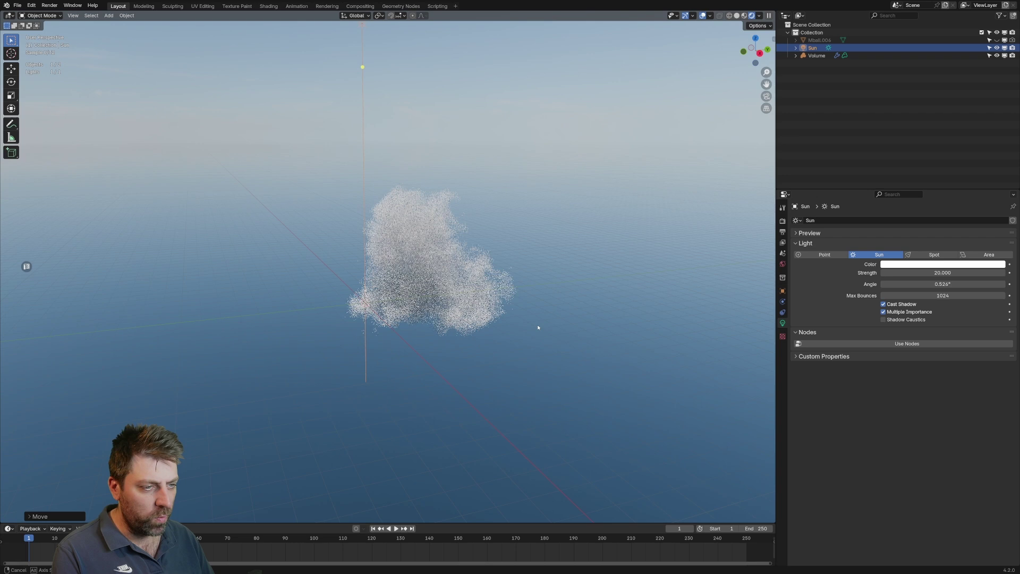
middle_click_drag(537, 325, 556, 325)
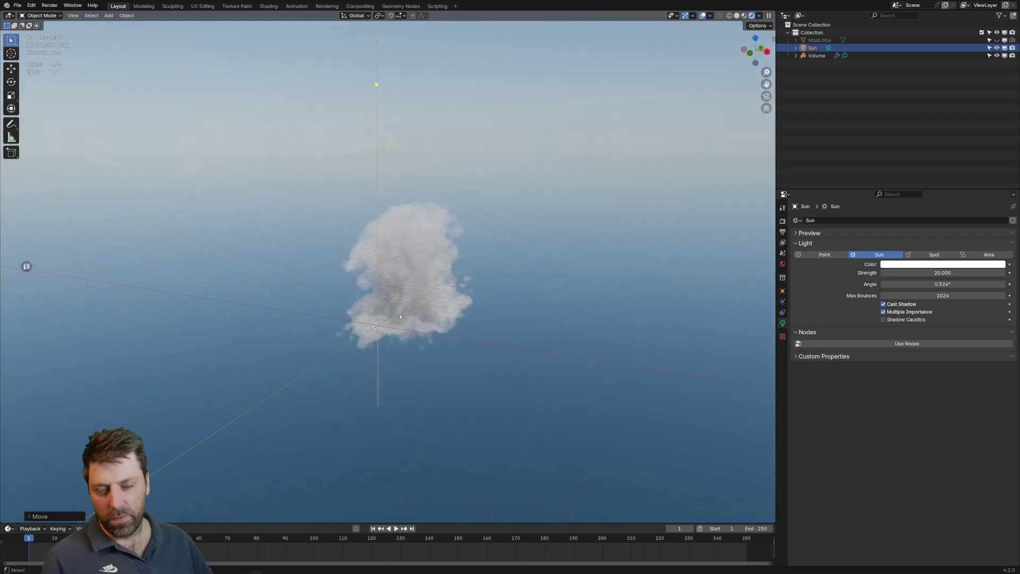
middle_click_drag(400, 317, 427, 282)
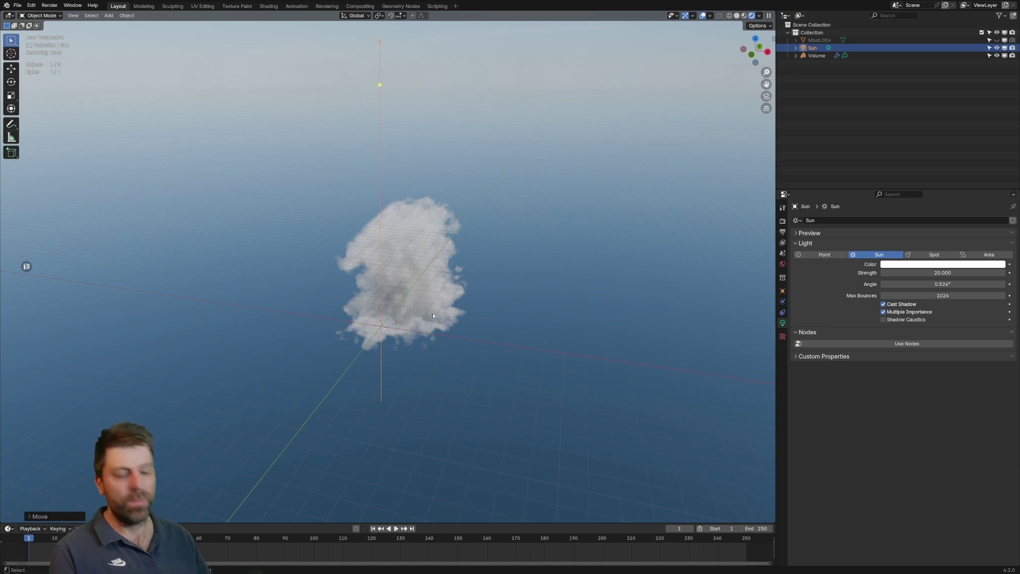
Add a camera and align it to the front perspective view of the cloud
key("shift+a")
left_click(483, 318)
key("KP_1")
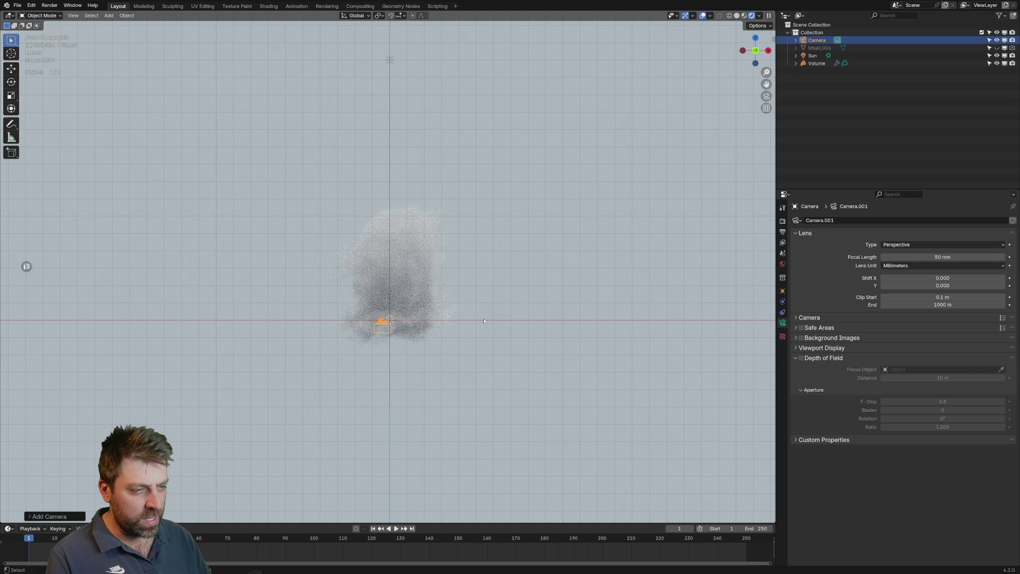
key("KP_5")
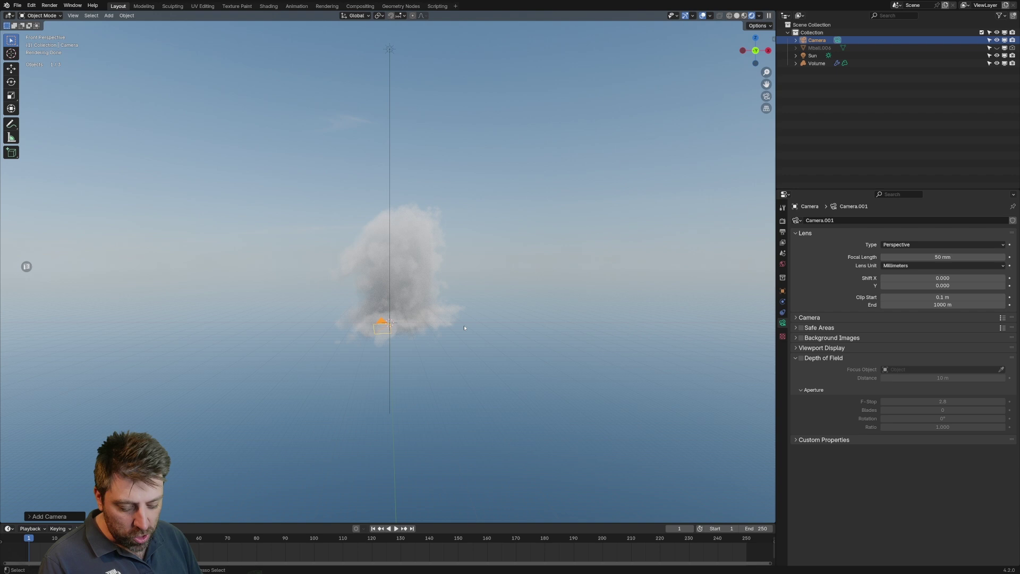
key("KP_0")
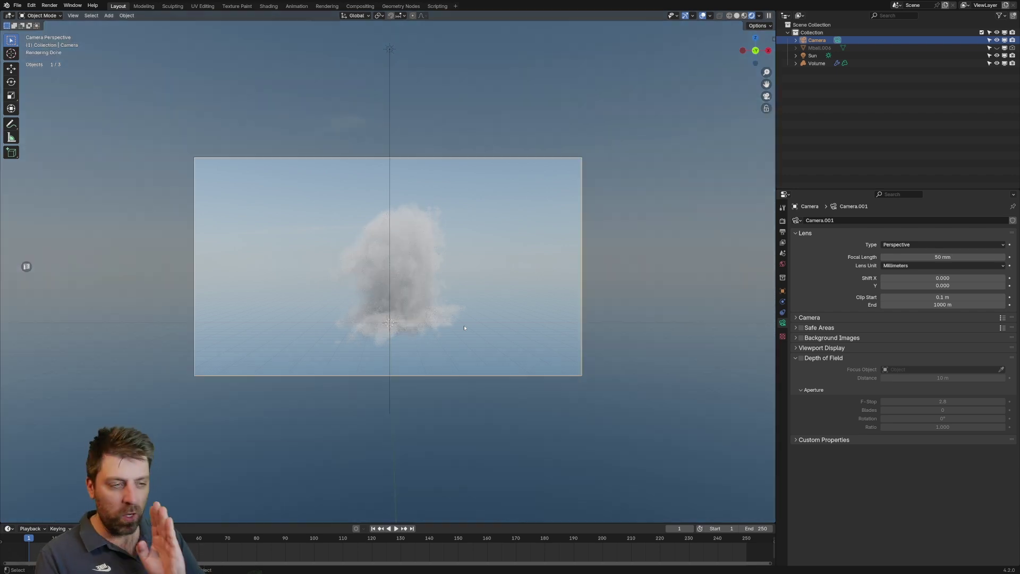
Set the render output resolution to 2048 by 2048 px
left_click(782, 221)
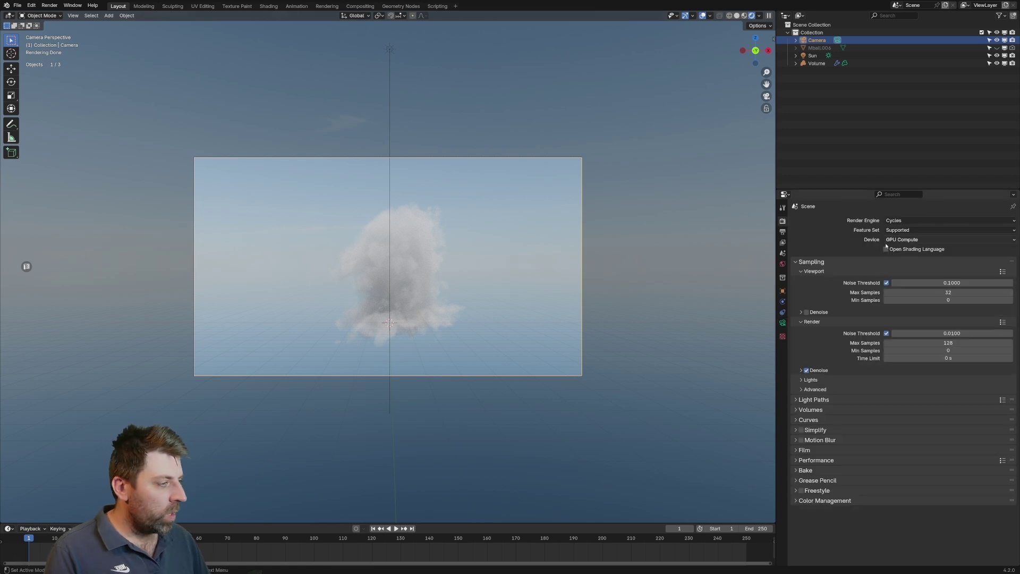
left_click(783, 232)
double_click(949, 230)
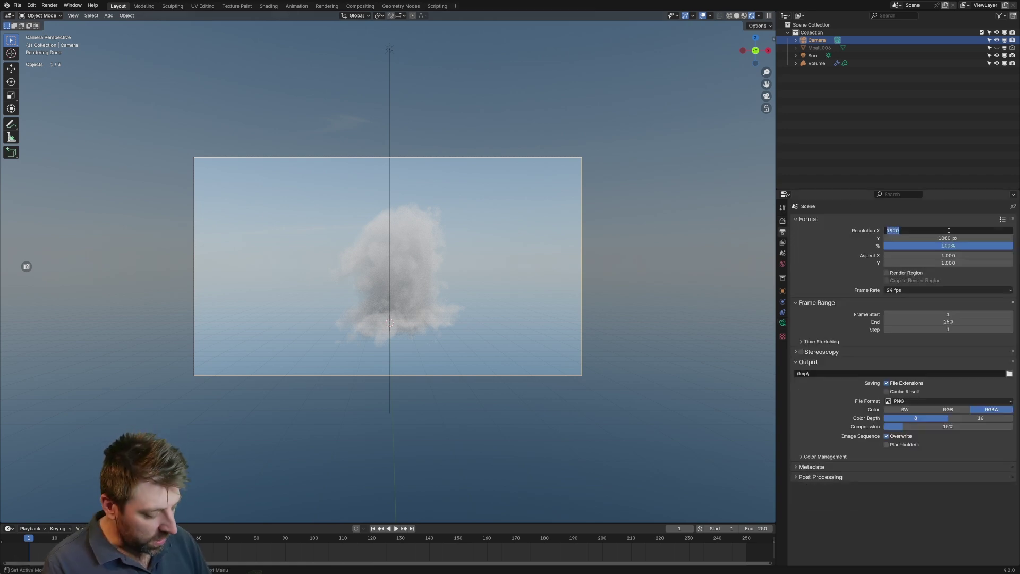
type("2048")
key("Tab")
type("2048")
key("Return")
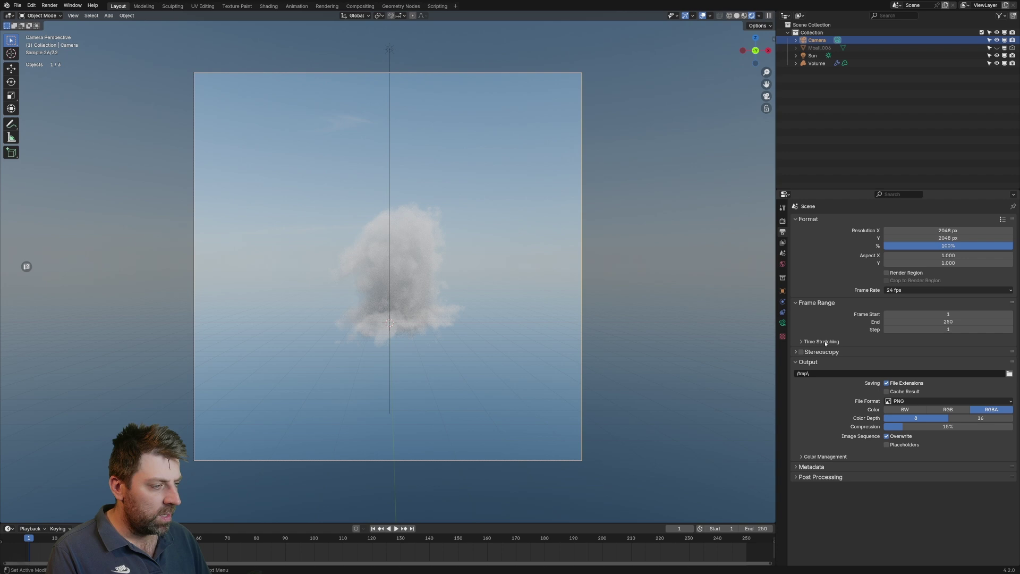
Set the camera's focal length to 73 mm and move it about 3.96 m closer to the cloud along its local Z axis
left_click(783, 323)
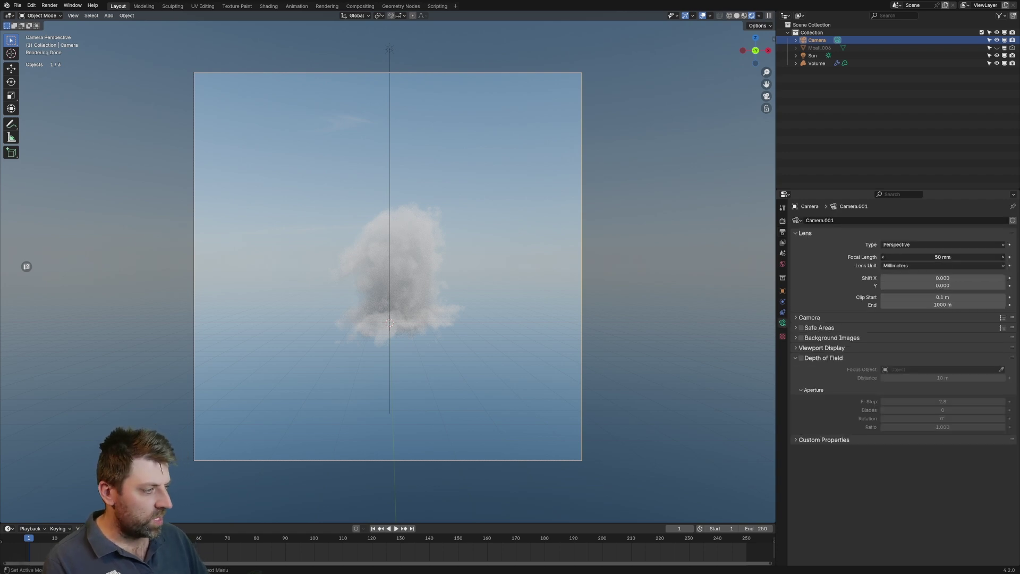
mouse_move(942, 256)
left_mouse_down()
mouse_move(903, 257)
mouse_move(948, 257)
left_mouse_up()
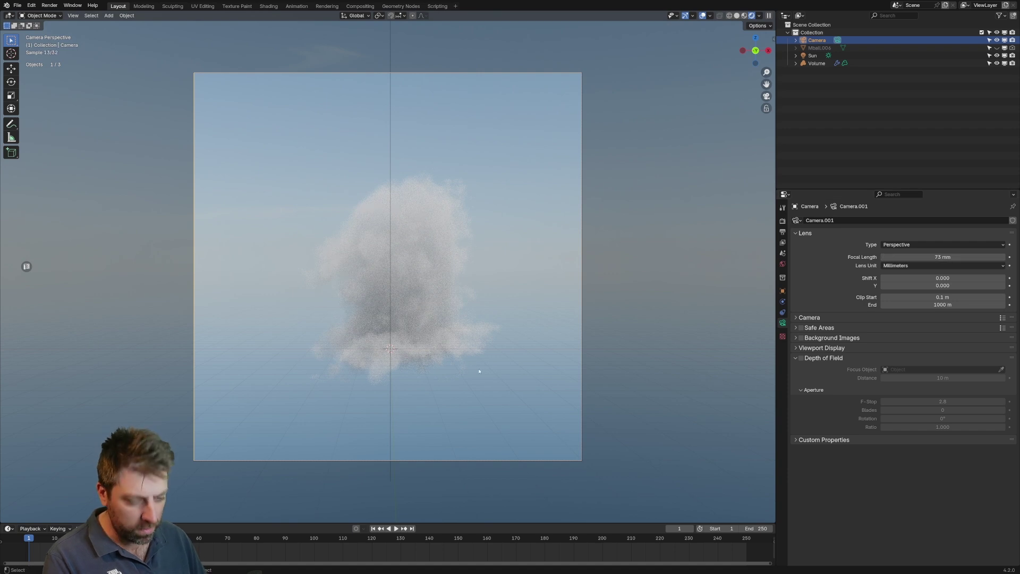
key("g")
key("Escape")
key("g")
key("z")
key("z")
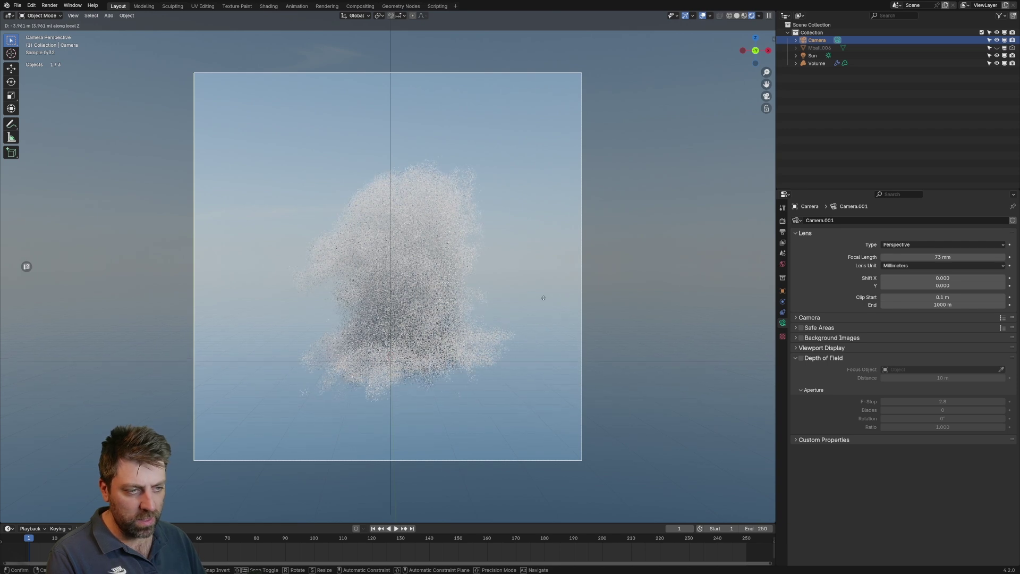
left_click(529, 376)
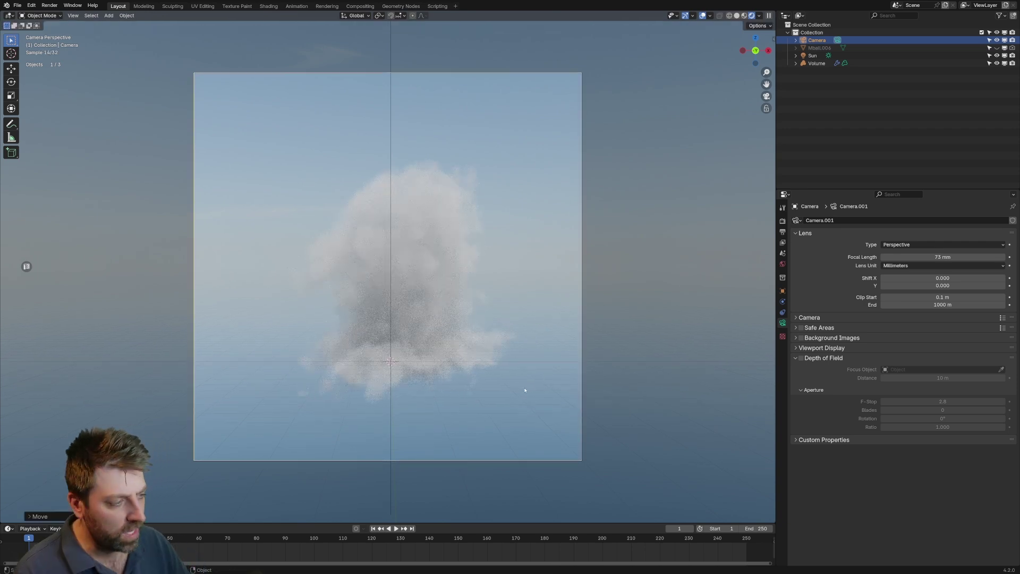
Make the film background transparent in the render settings
left_click(782, 221)
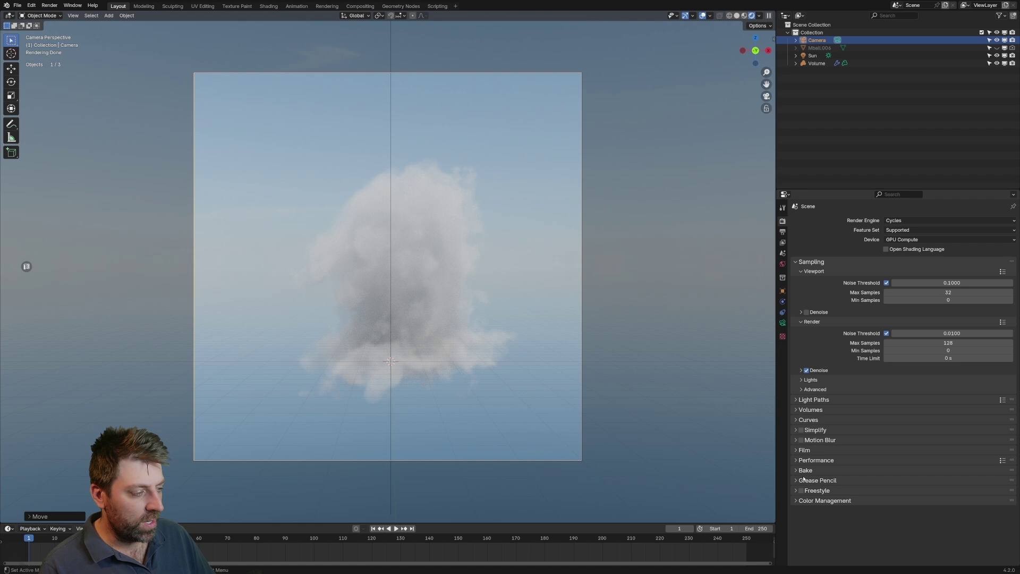
left_click(796, 450)
scroll(795, 452, "down", 1)
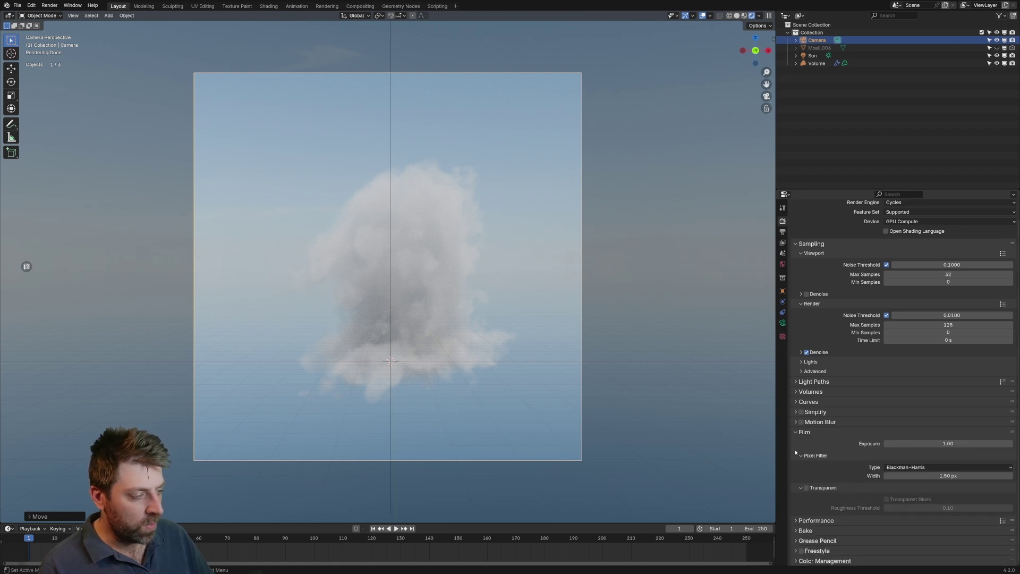
left_click(806, 489)
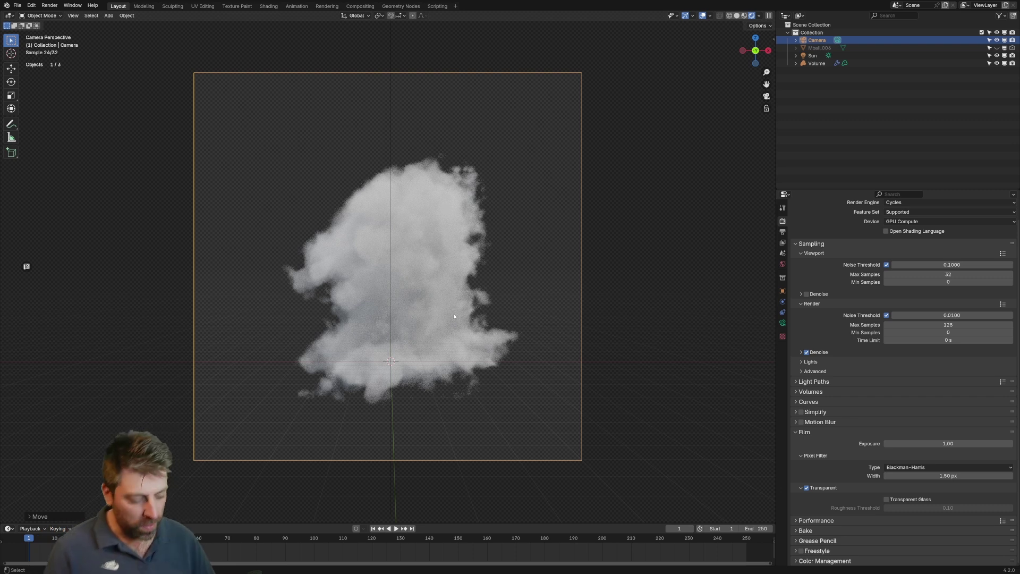
Render the cloud image and save it as CloudV2_01.png in the Documents folder
key("F12")
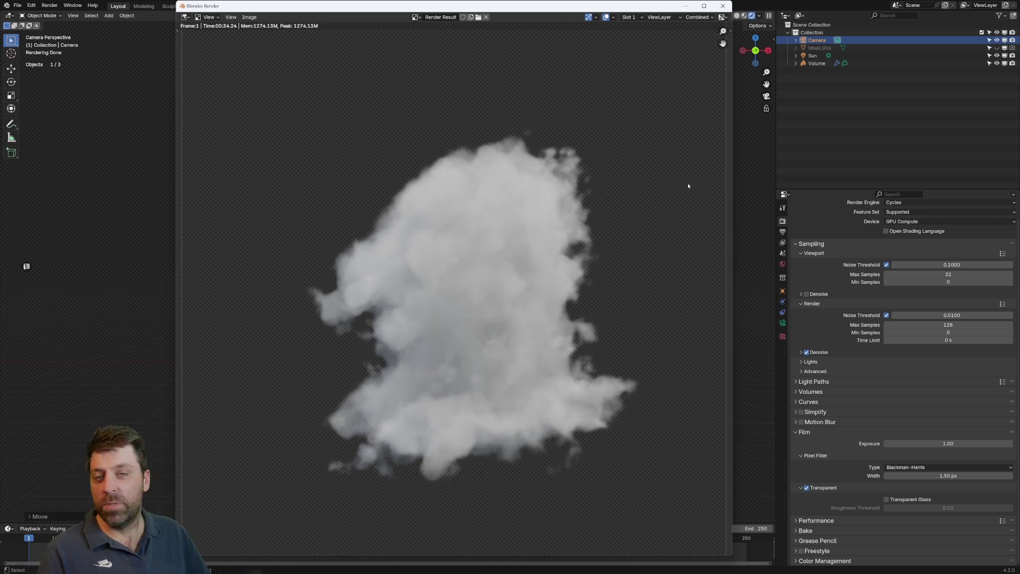
left_click(250, 17)
left_click(260, 83)
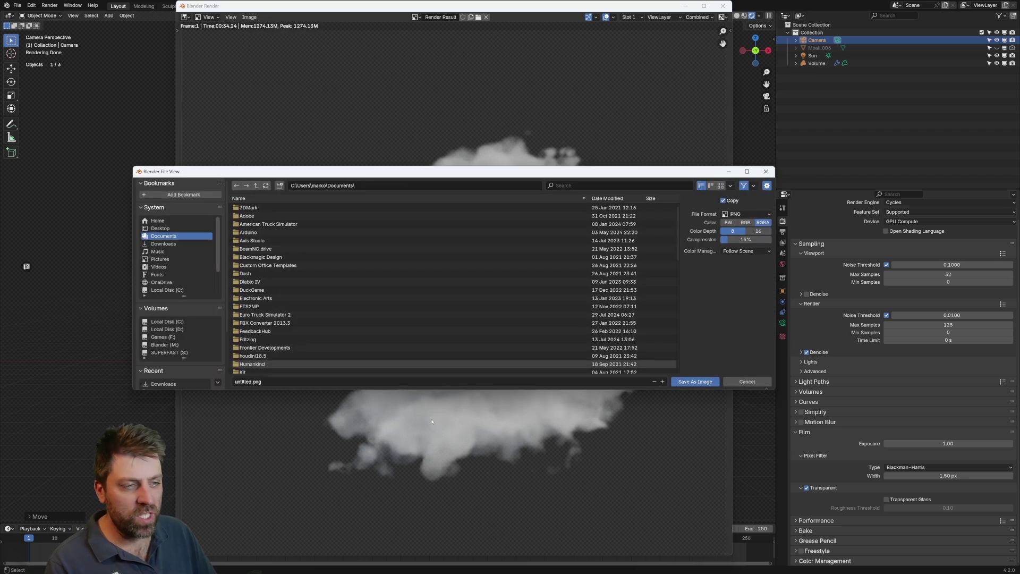
type("CloudV2_01")
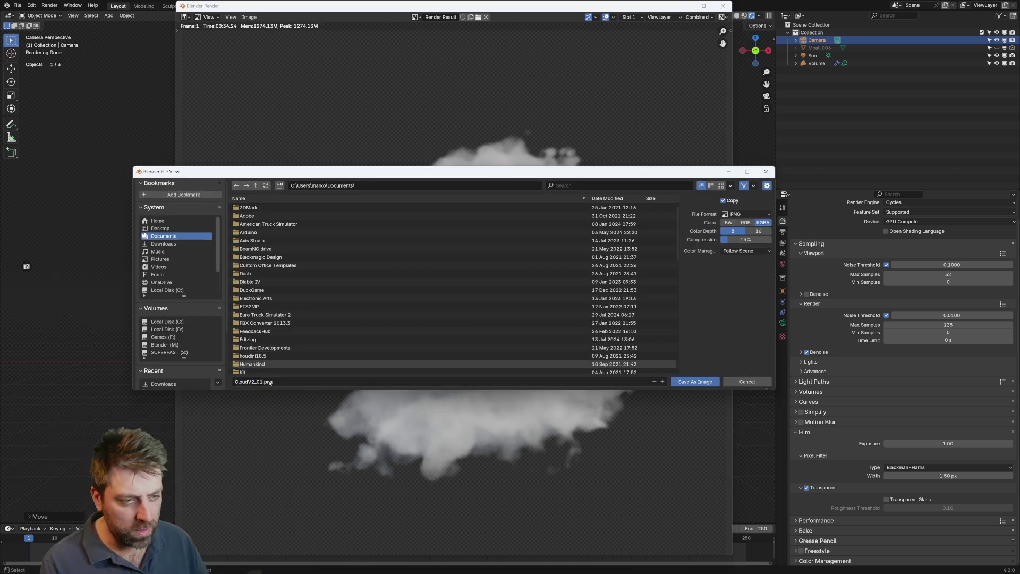
left_click(683, 379)
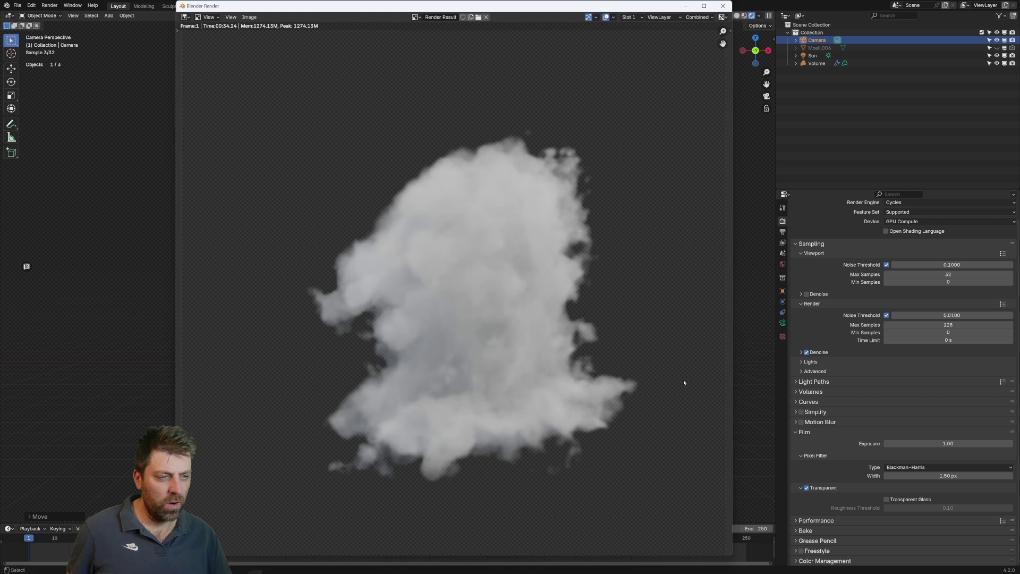
key("Escape")
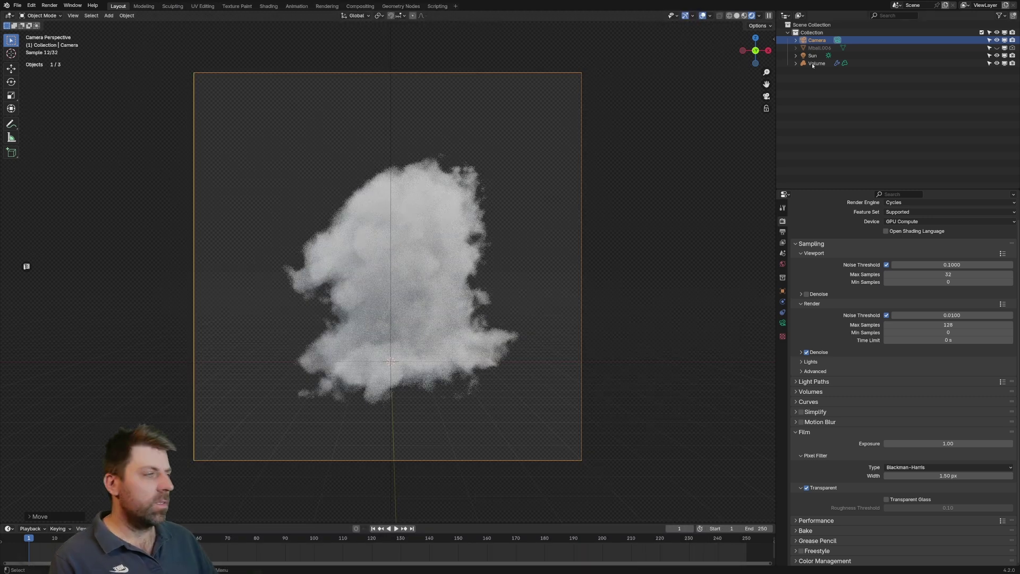
Unhide the Mball.006 mesh, flatten all of its geometry along Z and rotate it into a new cloud shape, and hide it again
left_click(822, 48)
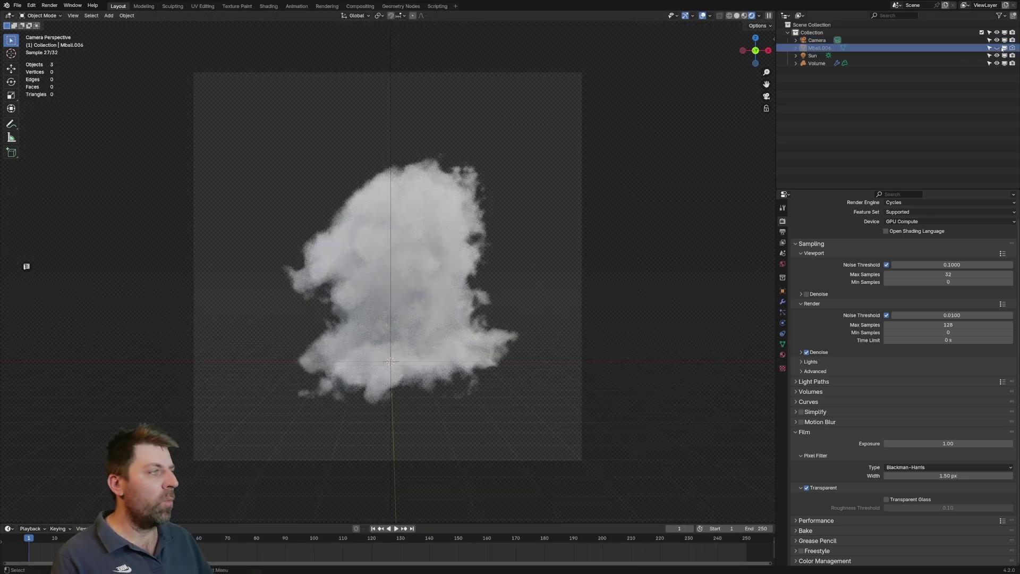
key("Tab")
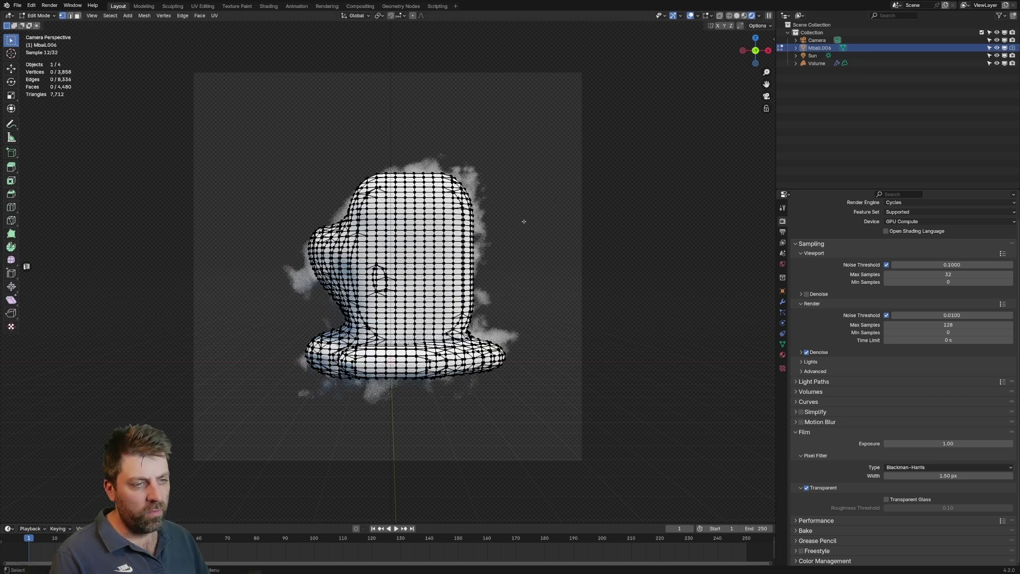
key("a")
key("s")
key("z")
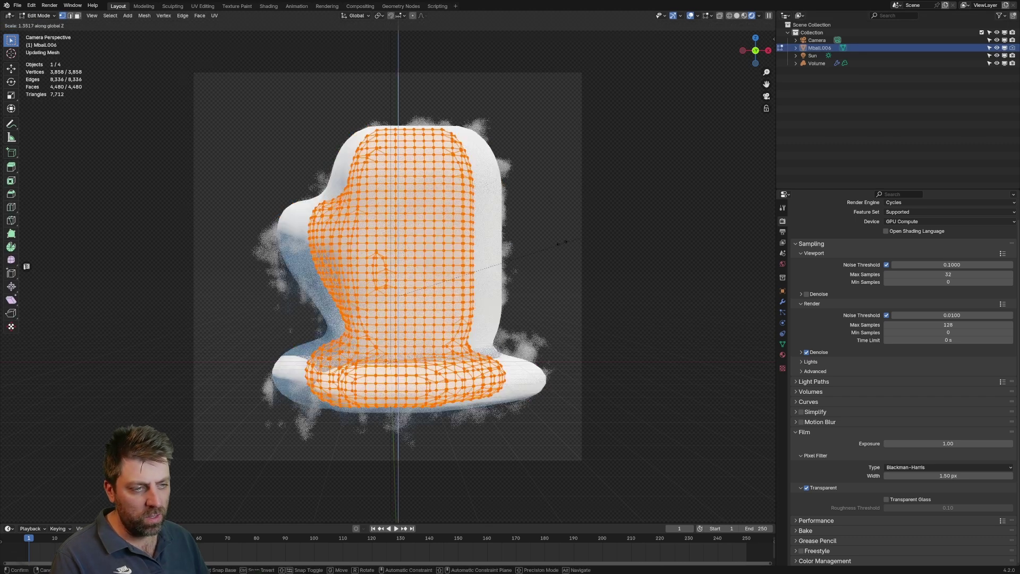
left_click(535, 284)
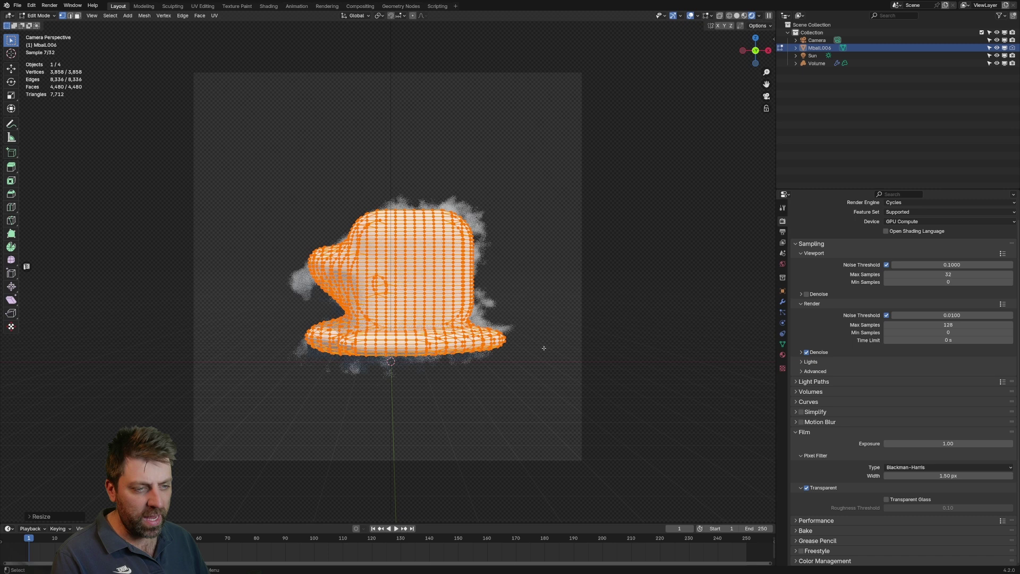
key("Tab")
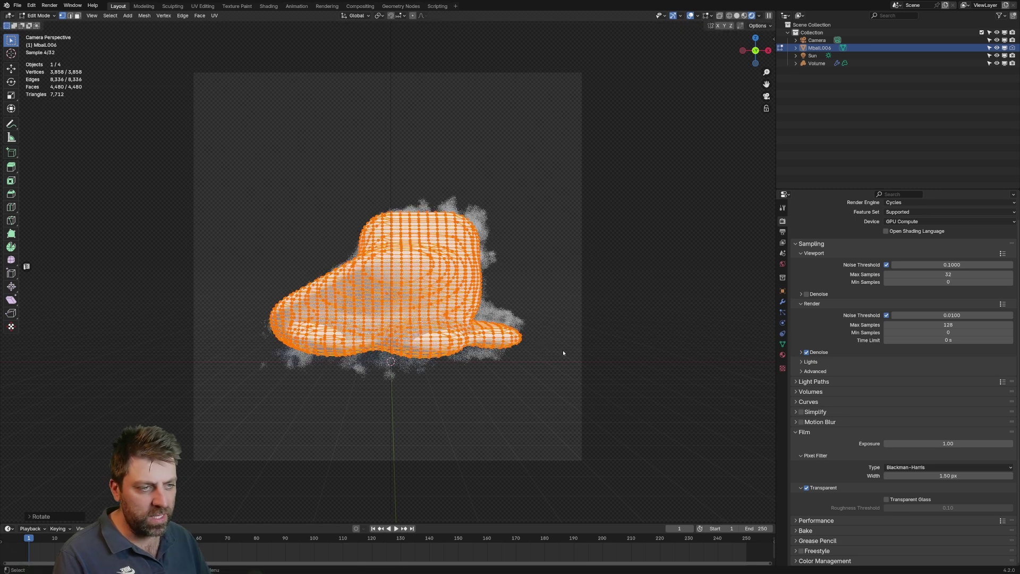
key("h")
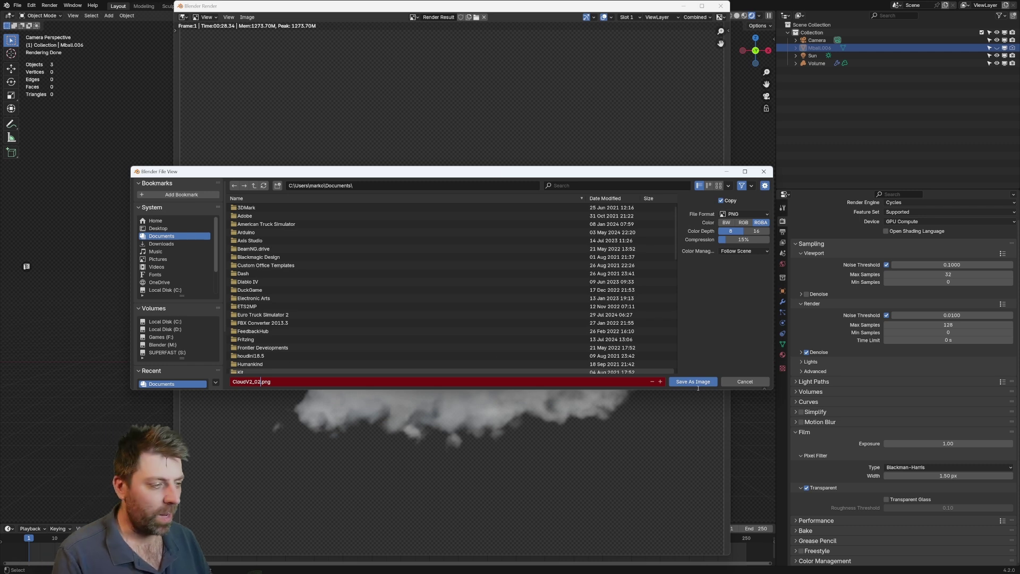
Save the render of the reshaped cloud as CloudV2_02.png in the Documents folder and close the render window
left_click(696, 382)
key("Escape")
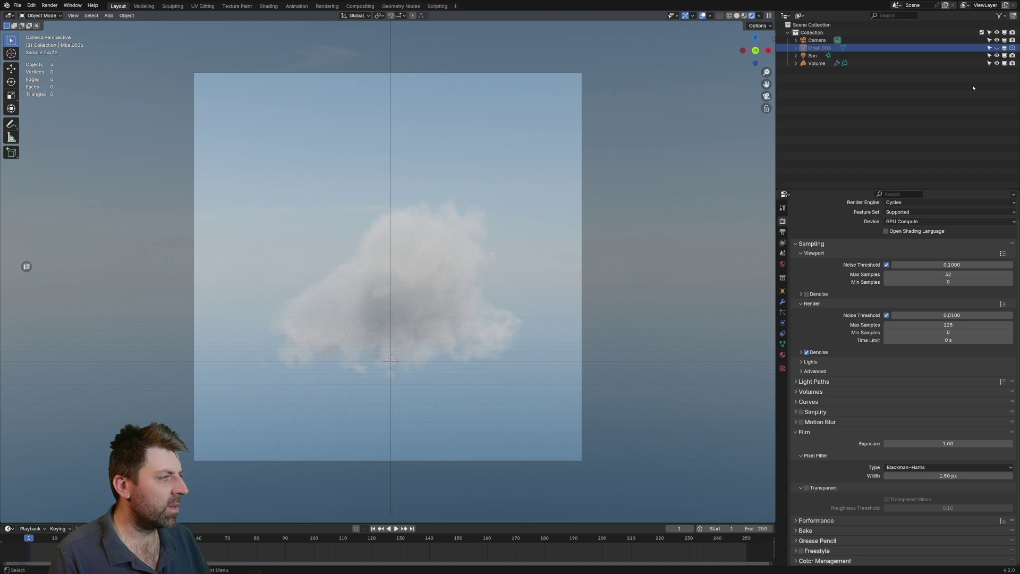
Hide the Volume object and import CloudV2_01.png and CloudV2_02.png from the Documents folder as image mesh planes
left_click(997, 63)
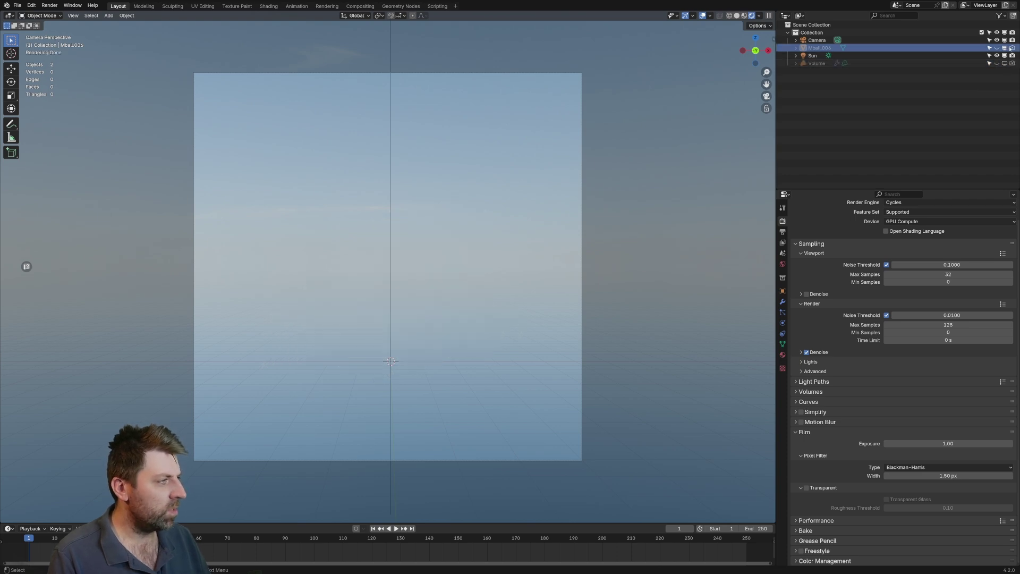
middle_click_drag(539, 205, 434, 321)
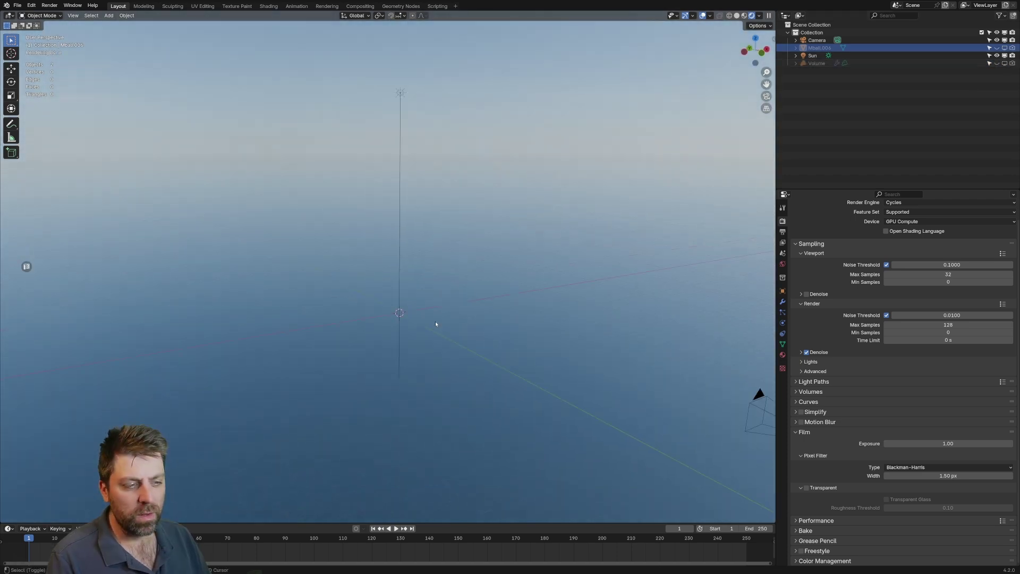
key("shift+a")
mouse_move(433, 294)
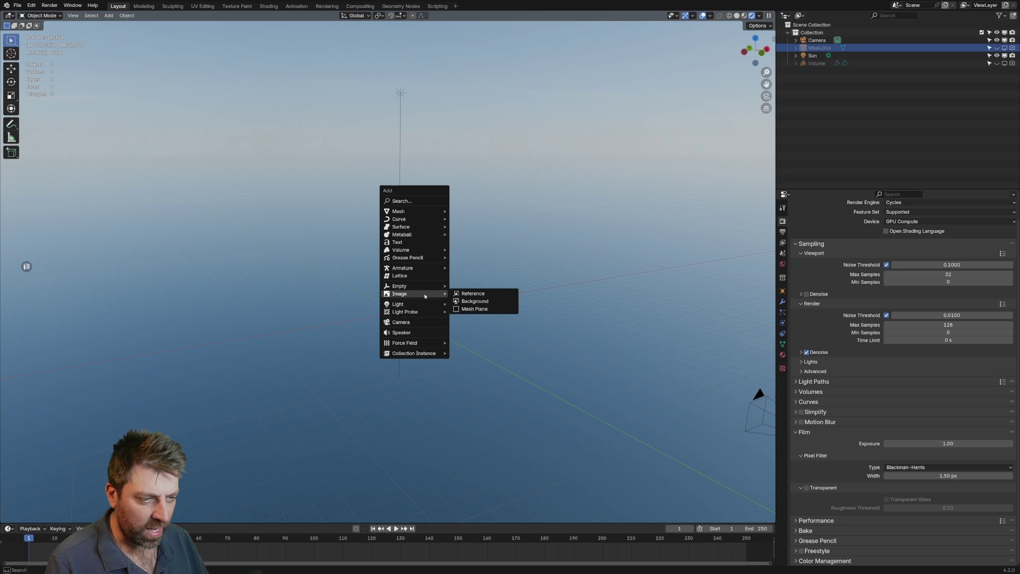
left_click(470, 310)
scroll(336, 297, "down", 10)
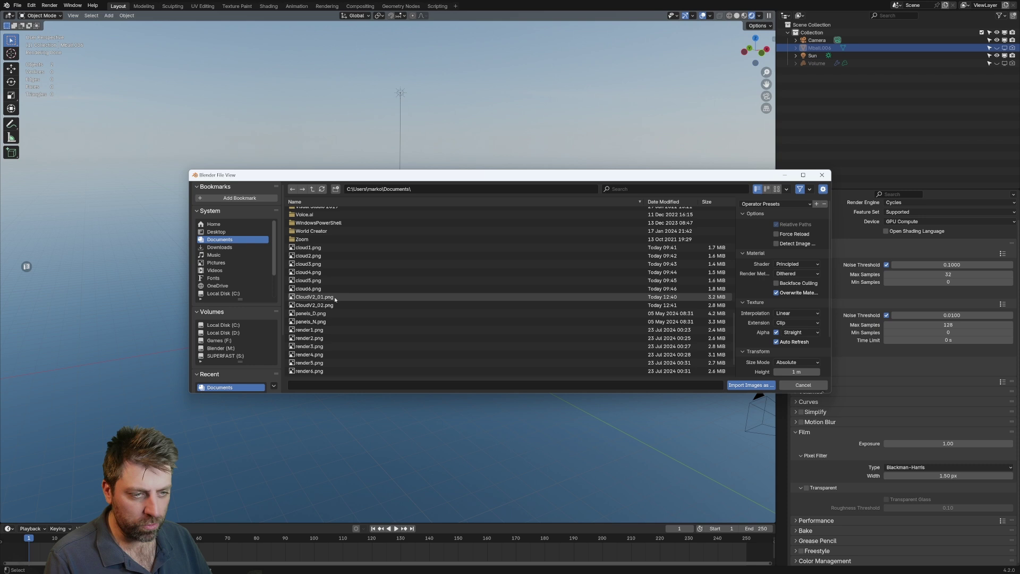
left_click_drag(335, 299, 336, 306)
left_click(751, 385)
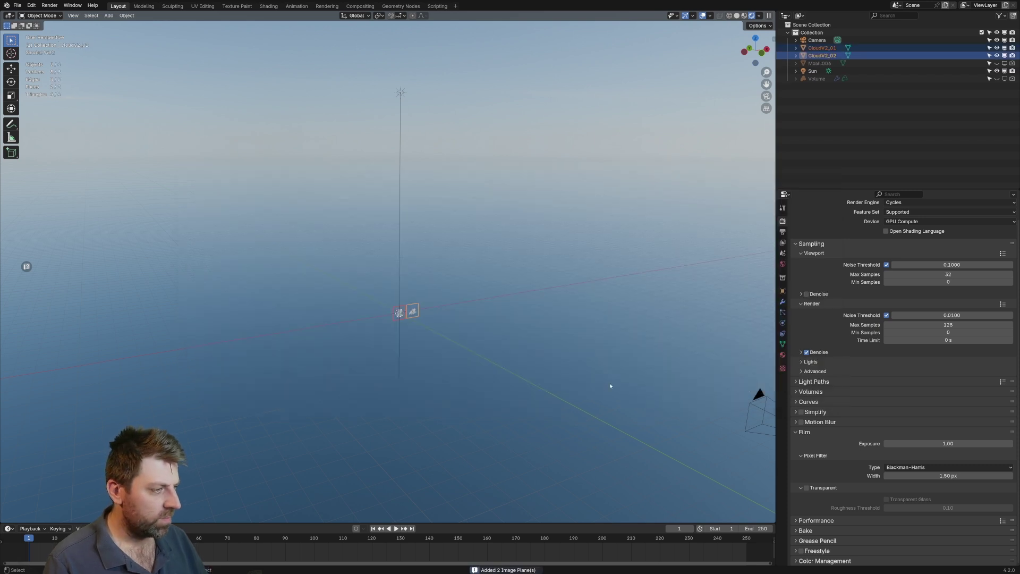
Scale up both imported cloud planes together and return to the camera view
key("KP_Decimal")
key("s")
left_click(406, 439)
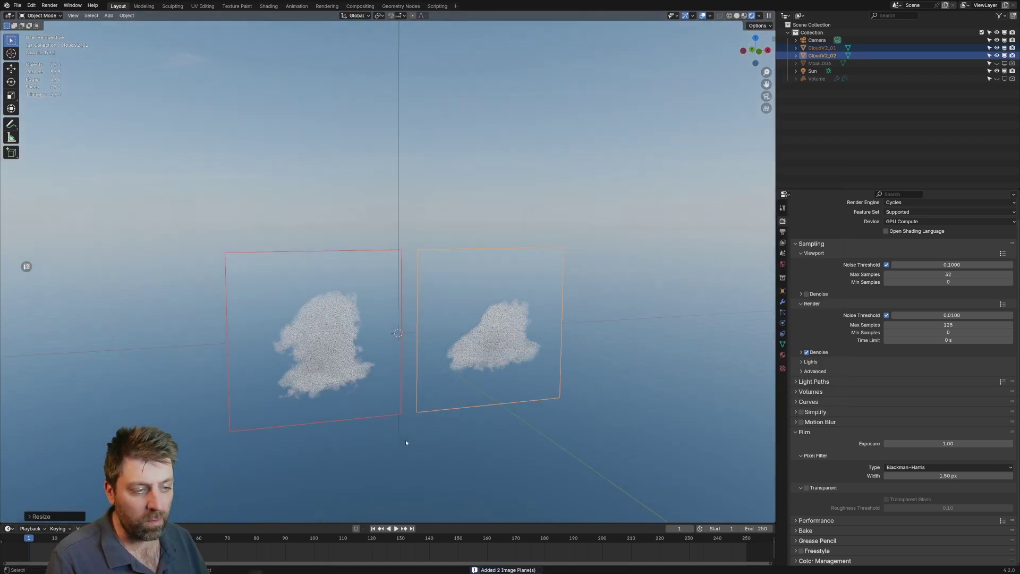
middle_click_drag(359, 404, 452, 406)
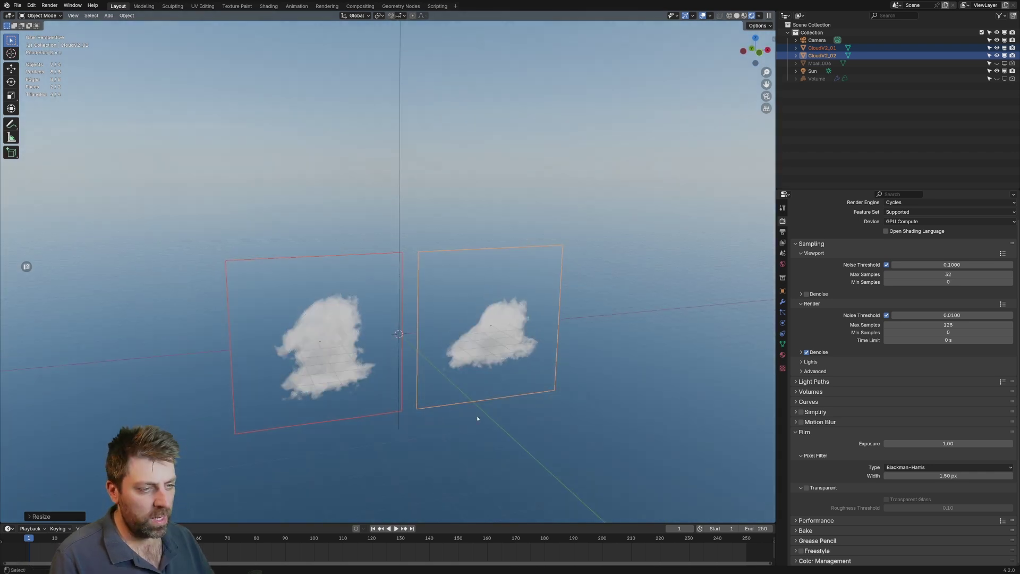
key("KP_0")
left_click(349, 400, "shift")
key("s")
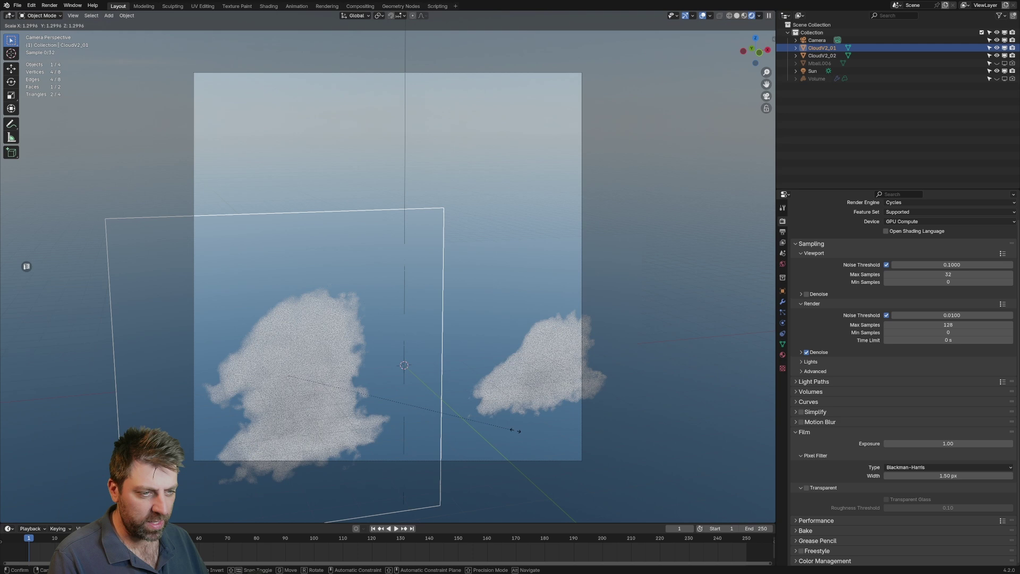
right_click(435, 493)
Duplicate both cloud planes and move the copies back along the Y axis, away from the camera
key("shift+d")
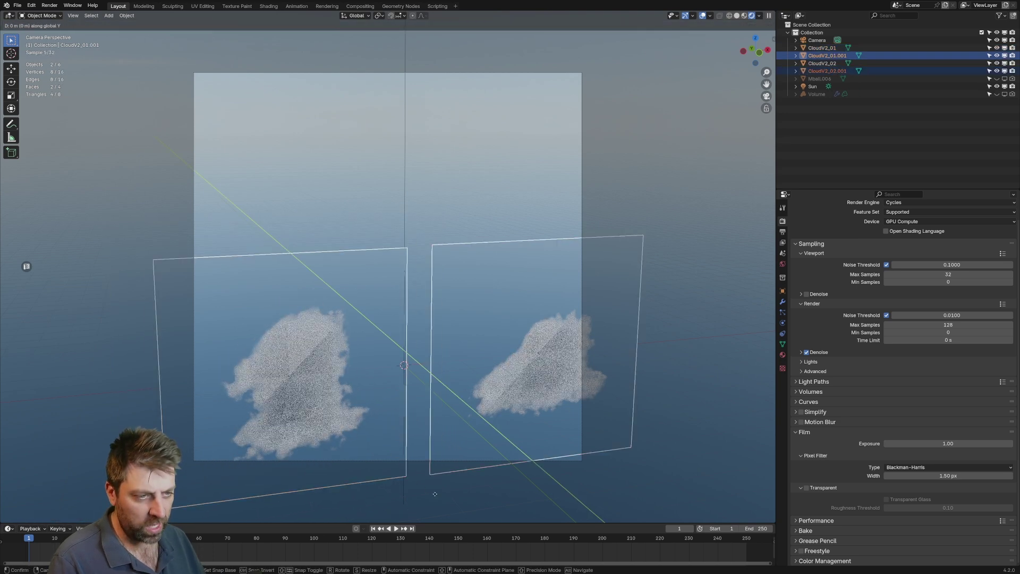
key("s")
left_click(267, 270)
Enlarge and rotate the distant CloudV2_02 copy, placing it just above the large CloudV2_01 cloud
left_click(267, 270, "shift")
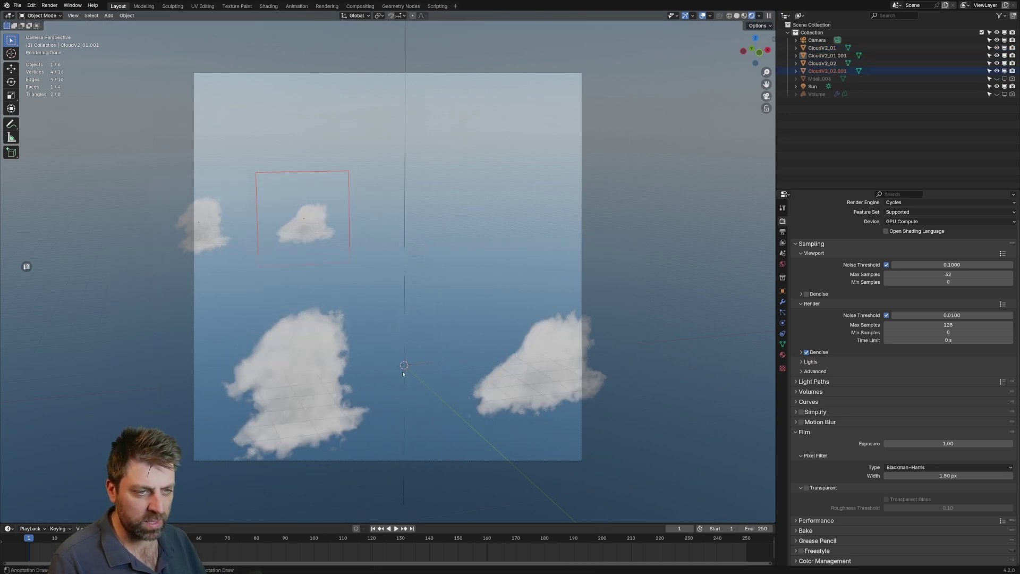
key("s")
left_click(526, 384)
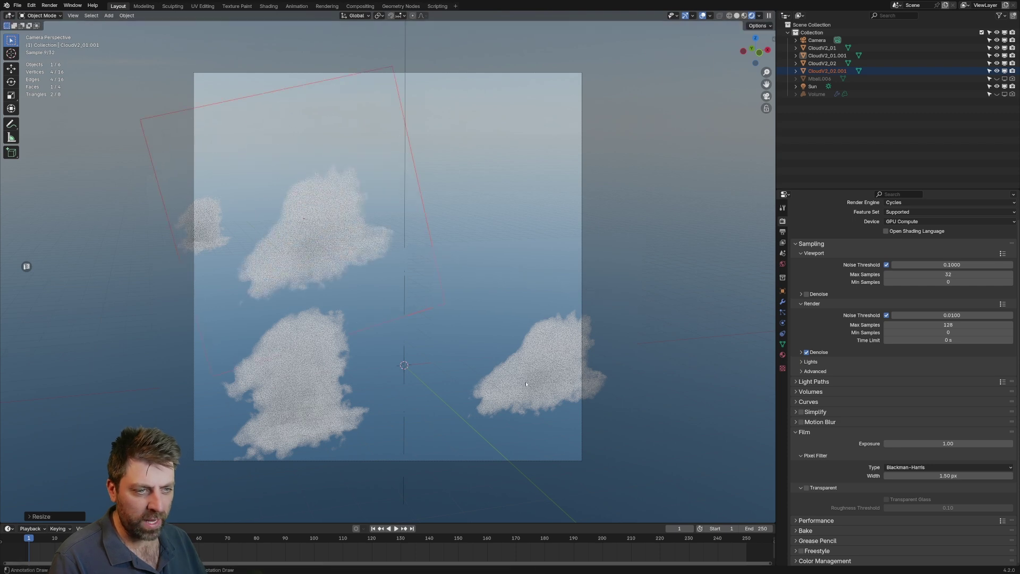
key("r")
left_click(441, 303)
key("s")
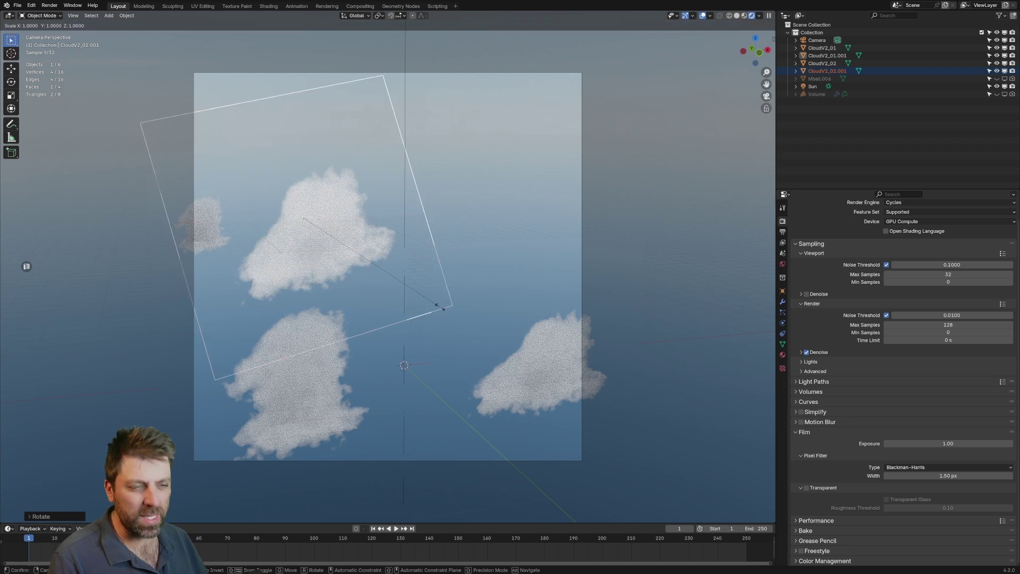
left_click(157, 229)
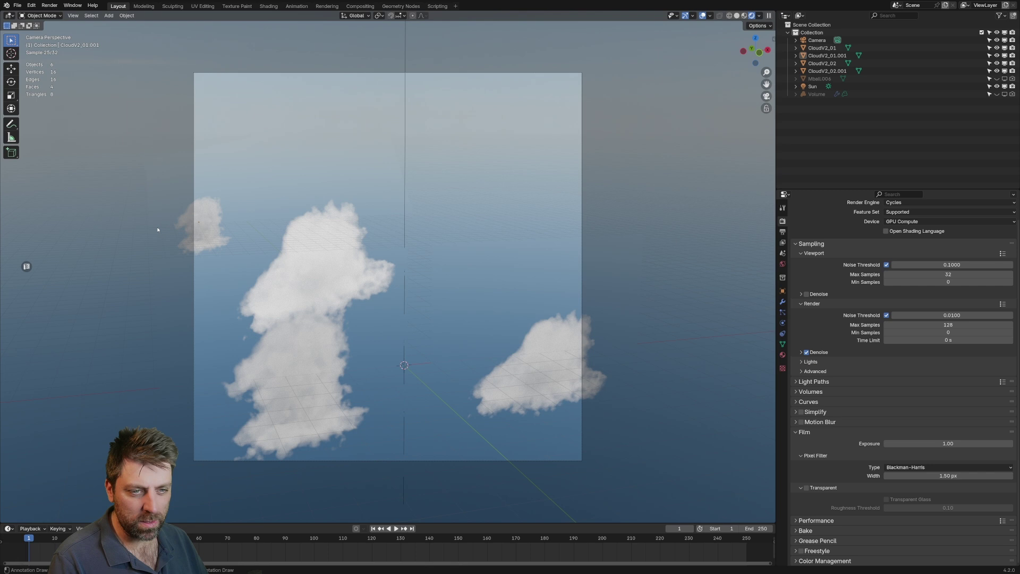
Enlarge the distant CloudV2_01 copy, reposition it in the frame, and duplicate it as another cloud layer
left_click(181, 234)
key("s")
left_click(472, 295)
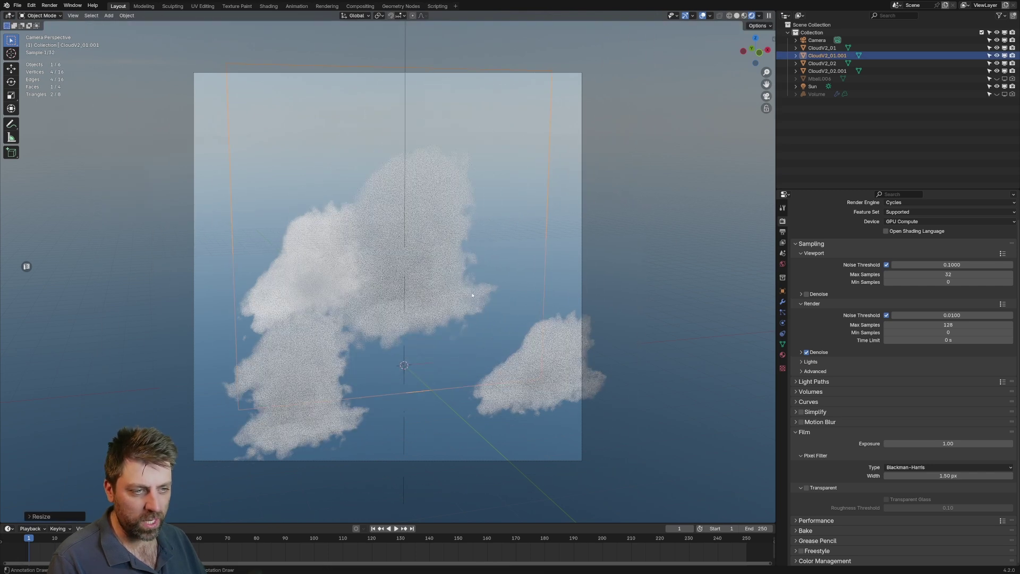
key("shift+d")
left_click(495, 355)
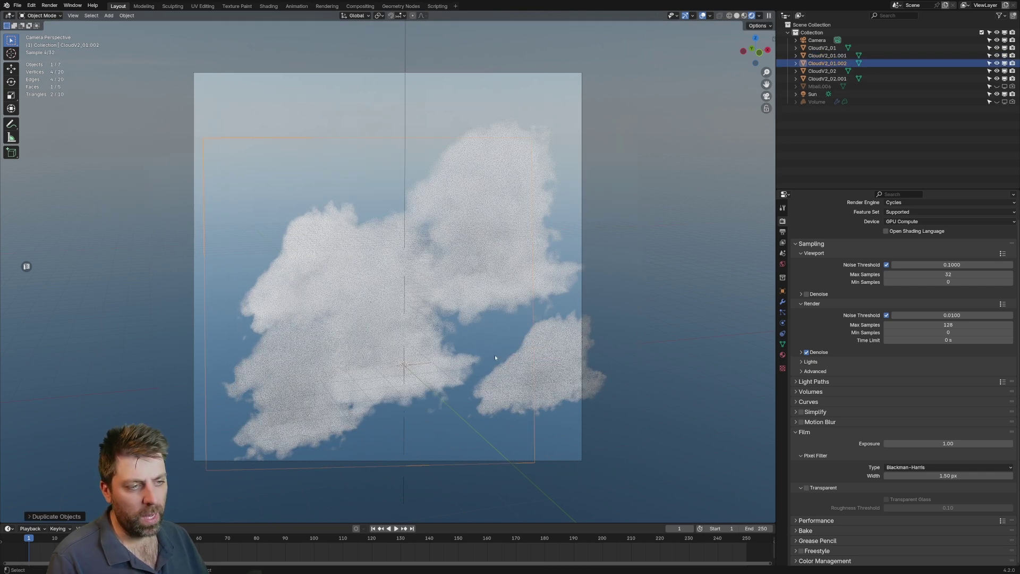
key("s")
key("x")
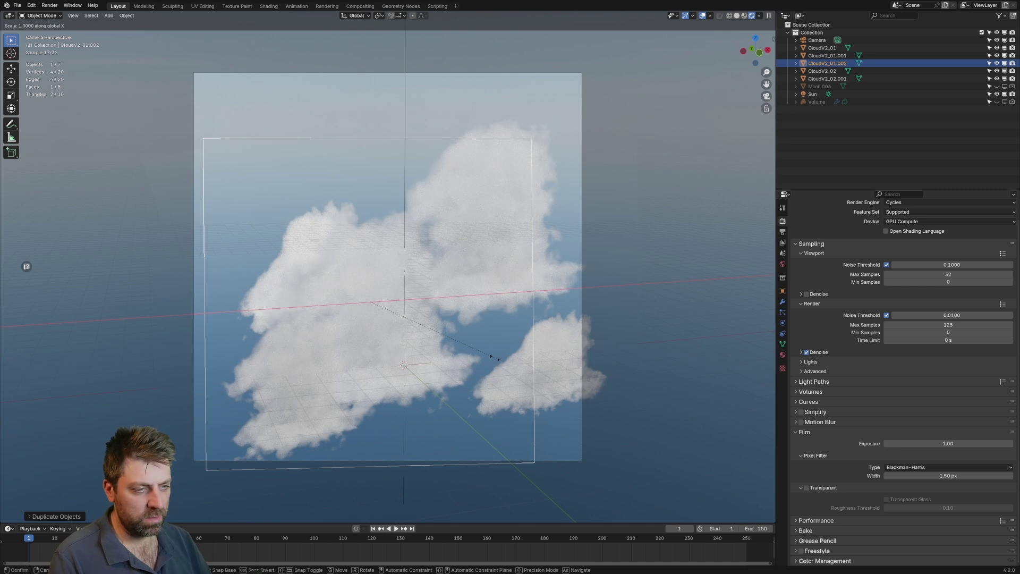
key("Escape")
key("x")
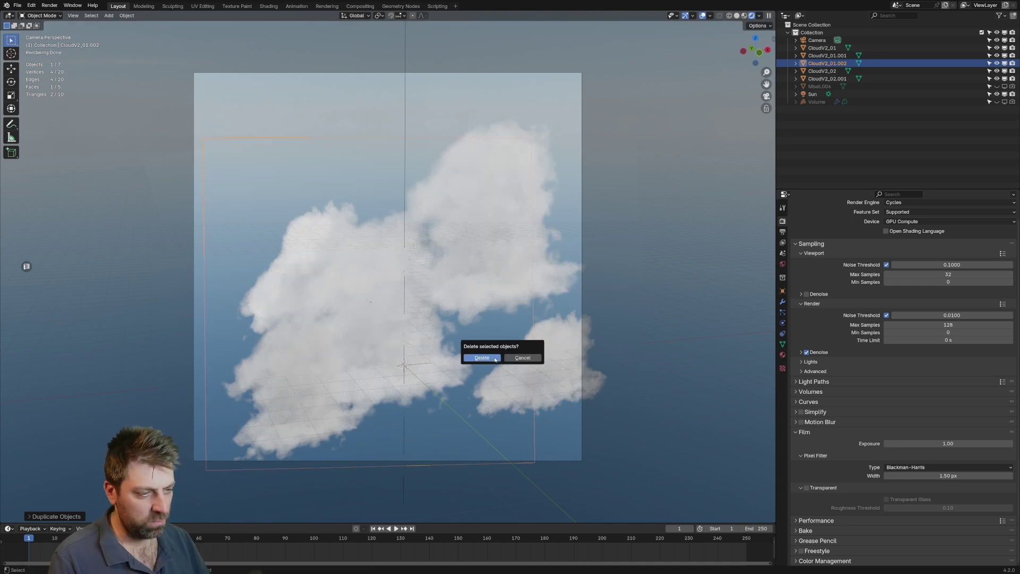
Mirror the newest CloudV2_01 copy by scaling it along its local X axis, and shift it sideways in the frame
key("s")
key("x")
key("x")
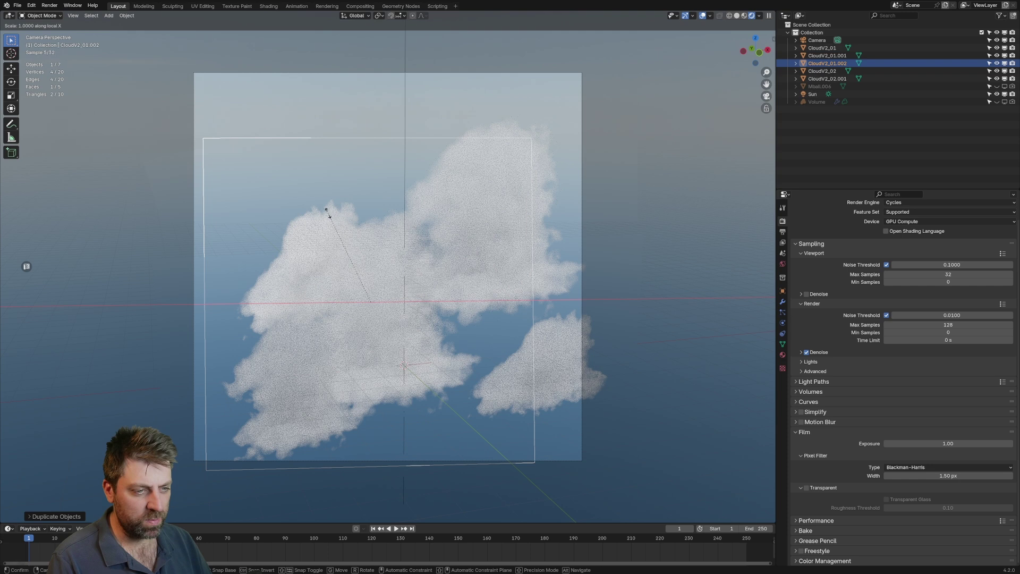
left_click(326, 210)
key("g")
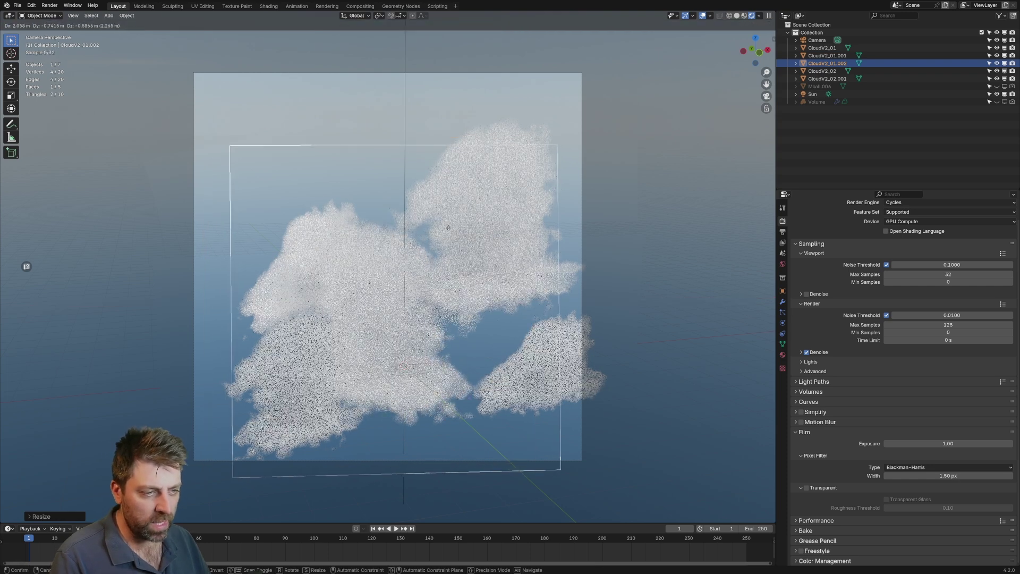
left_click(448, 228)
Move the mirrored cloud plane along the Y axis to change its depth relative to the other clouds
middle_click_drag(448, 228, 373, 308)
key("g")
key("y")
left_click(358, 289)
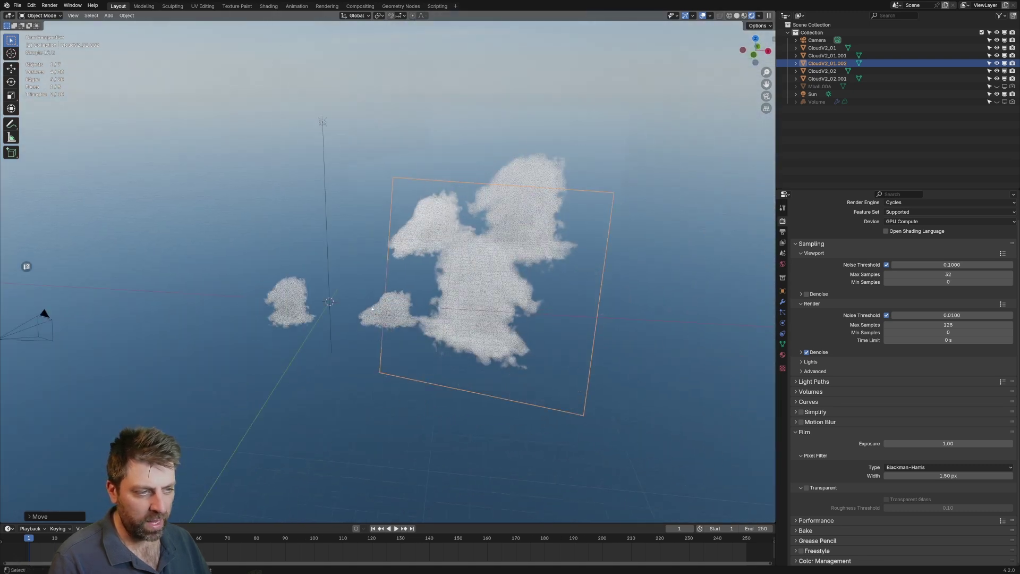
Add a cube, resize it, place it among the distant cloud planes from the top view, and check it through the camera
key("shift+a")
mouse_move(356, 231)
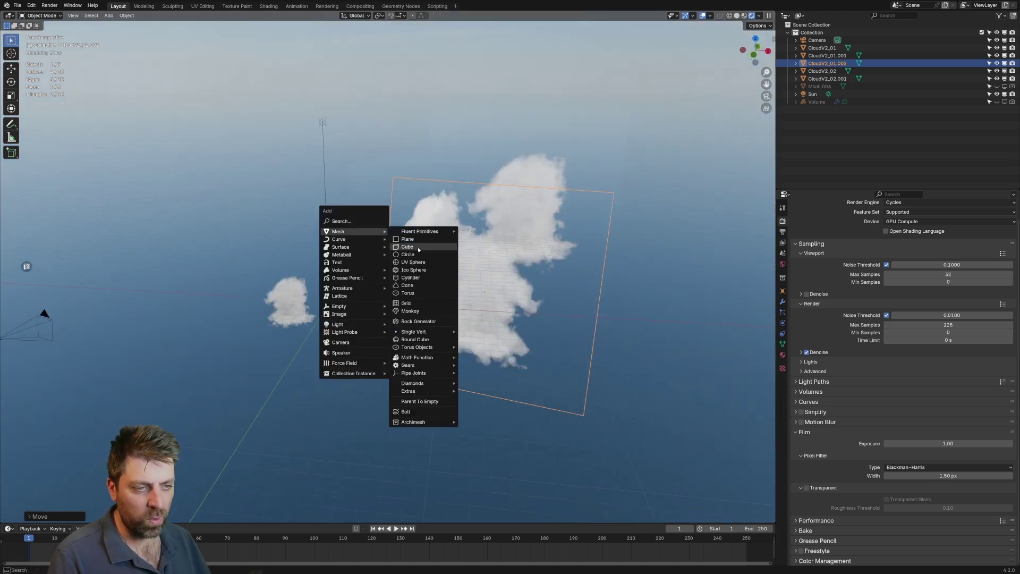
left_click(419, 249)
key("s")
left_click(322, 293)
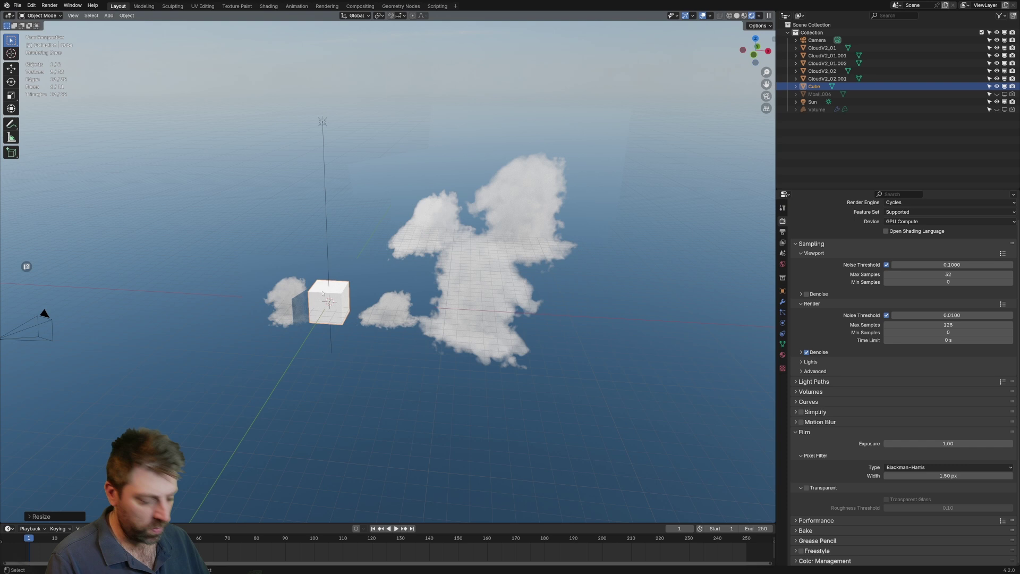
key("KP_7")
scroll(322, 293, "down", 5)
key("g")
left_click(405, 178)
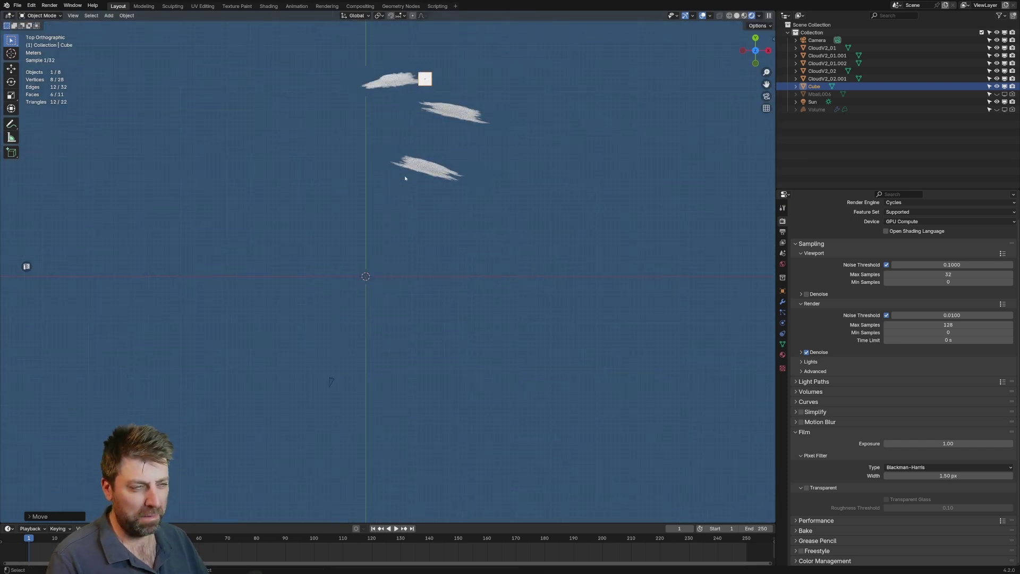
key("KP_0")
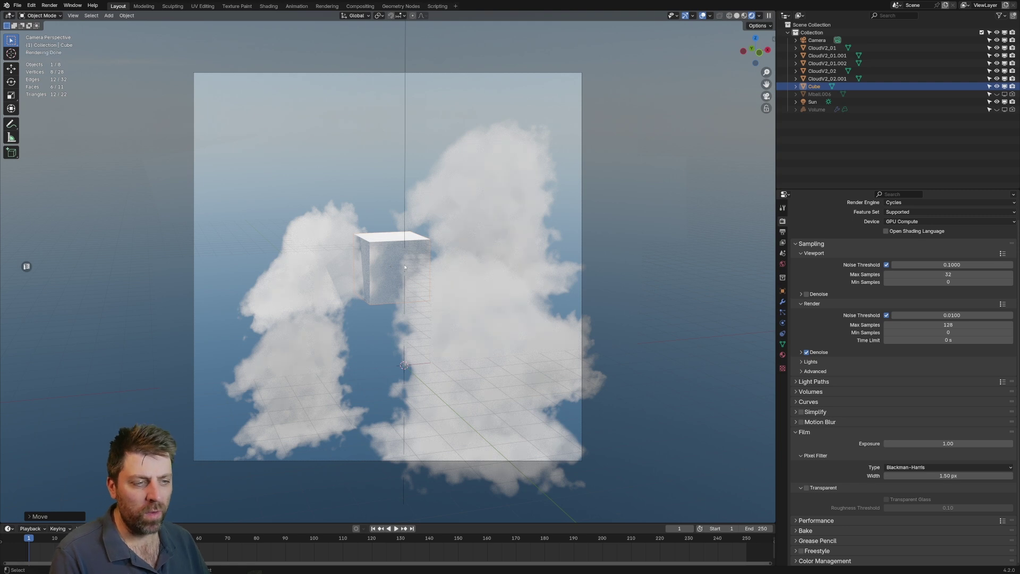
Duplicate the mirrored cloud plane, rotate the copy and move it toward the upper left of the camera frame
left_click(343, 312)
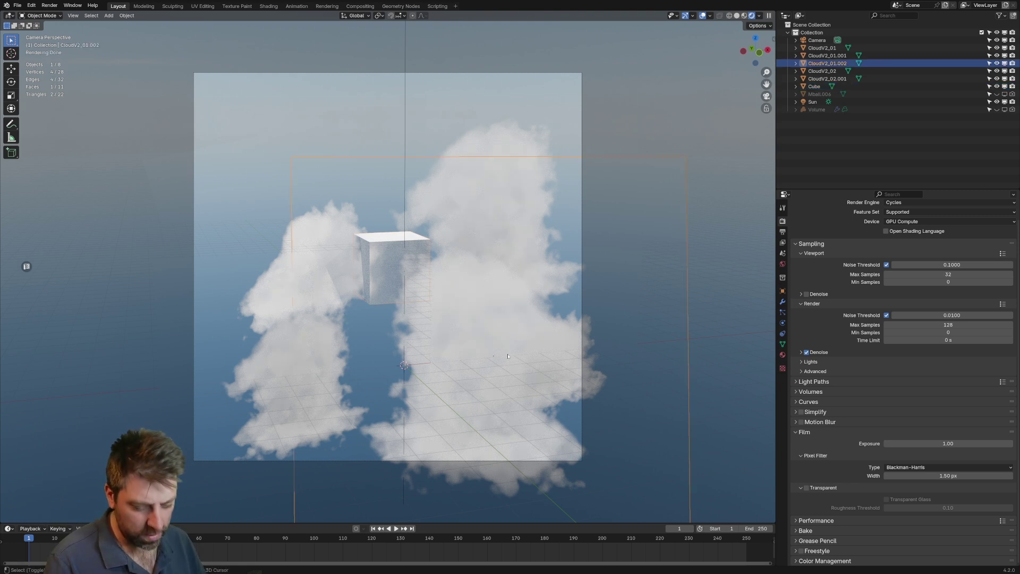
key("shift+d")
key("r")
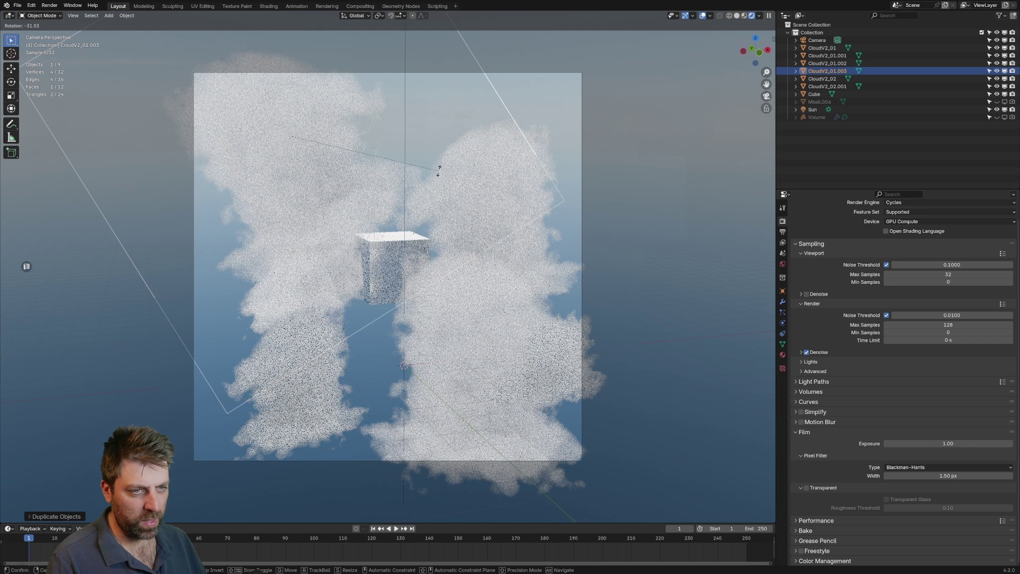
key("g")
left_click(350, 290)
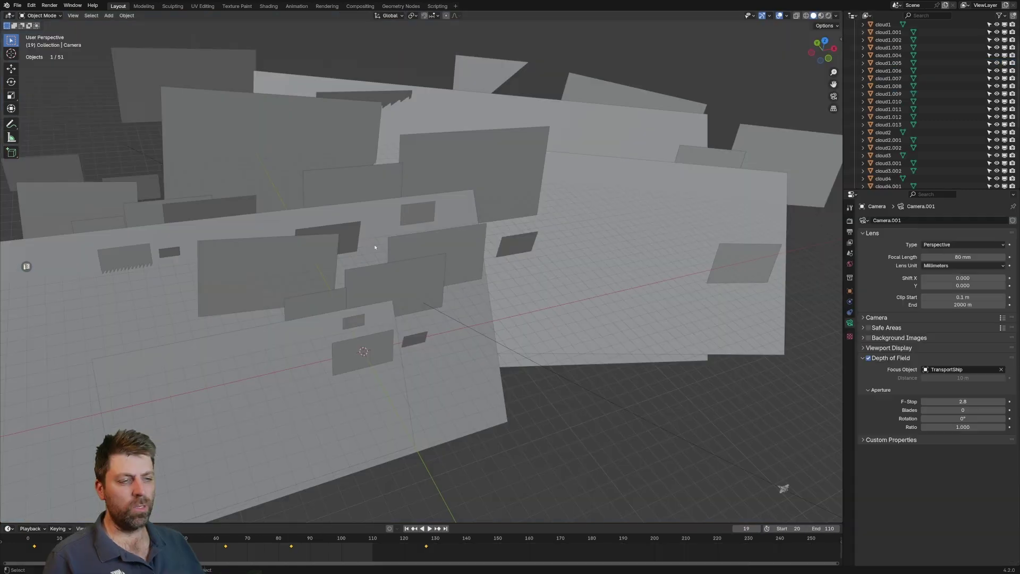
Examine the layered cloud planes in the TransportShip scene using rendered viewport shading
middle_click_drag(318, 239, 694, 123)
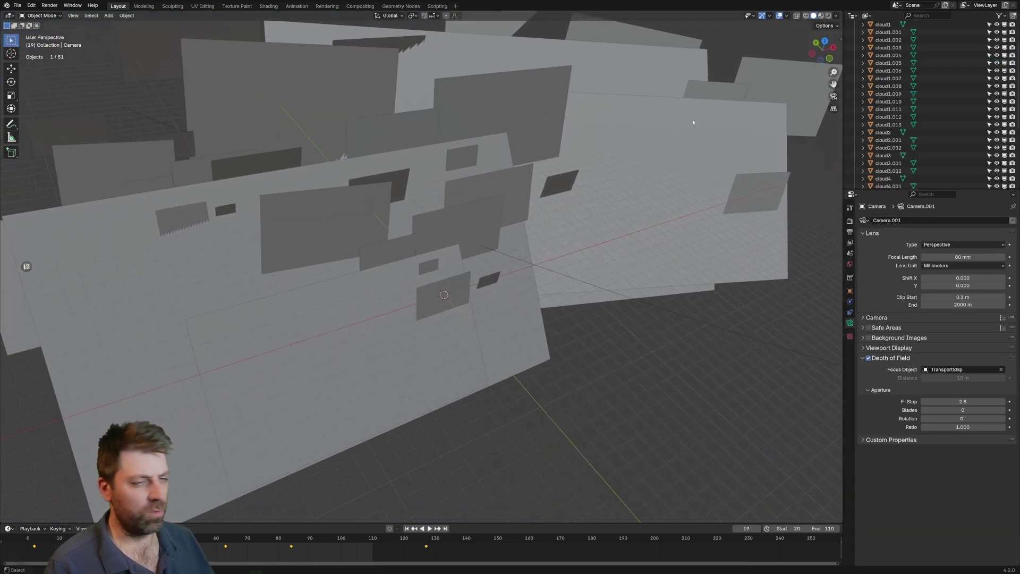
left_click(828, 16)
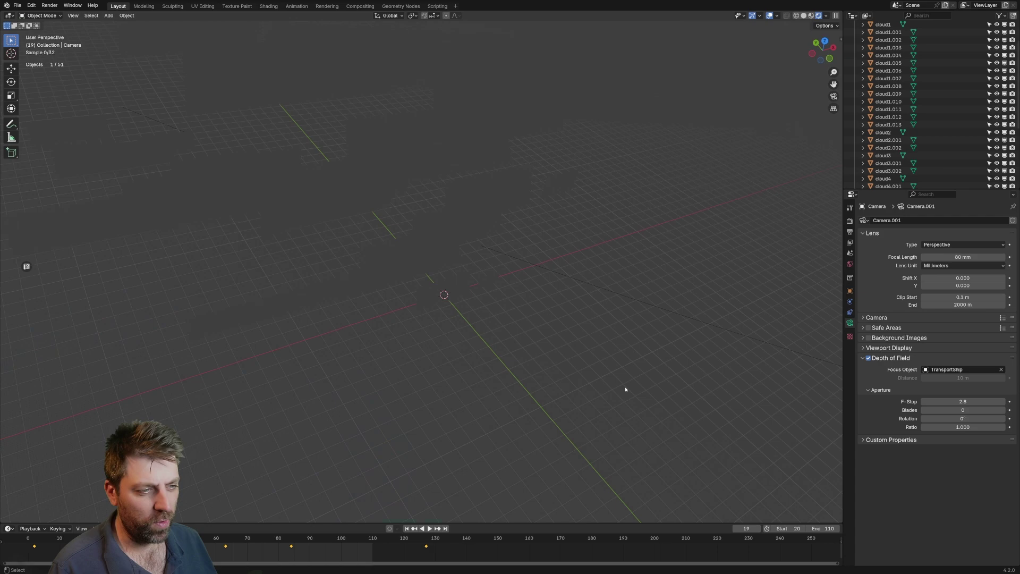